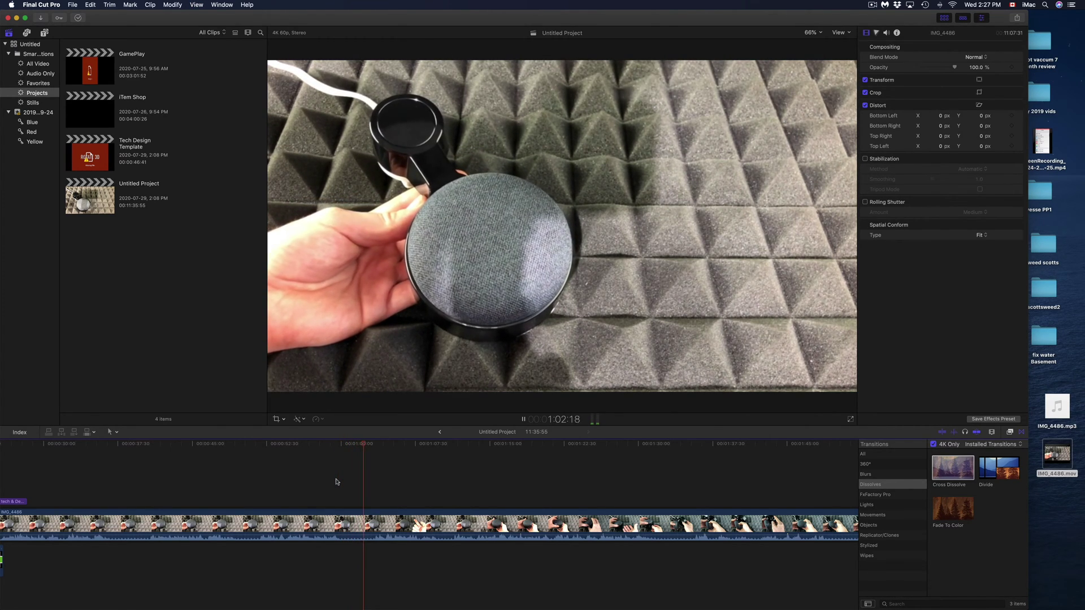
- Replay the clip from an earlier point and return to the full-screen Final Cut Pro project
{"action": "key", "text": "space"}
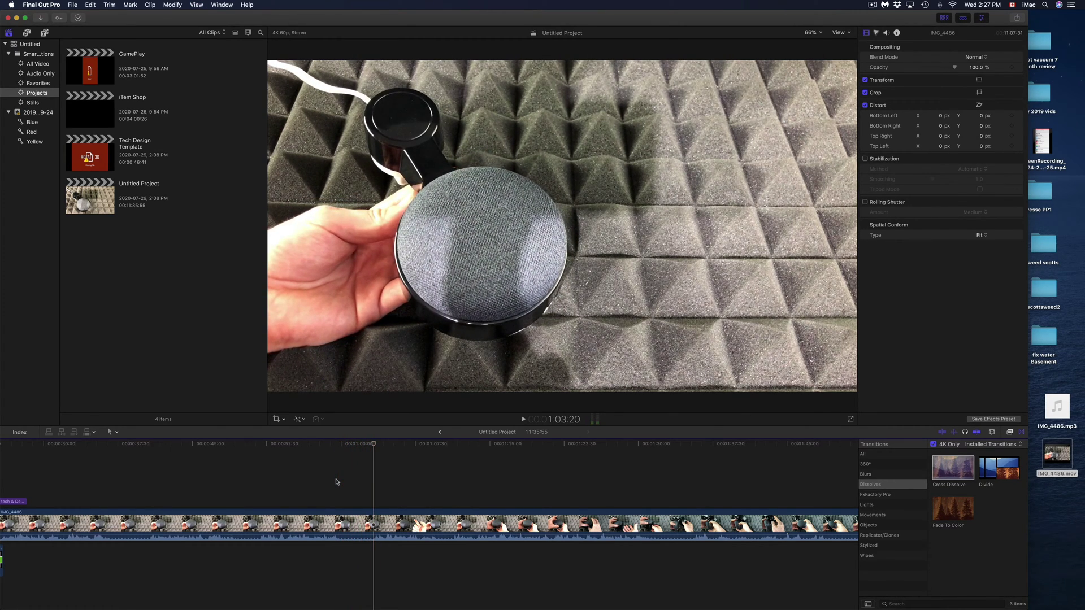
{"action": "left_click", "coordinate": [331, 482]}
{"action": "key", "text": "XF86AudioRaiseVolume"}
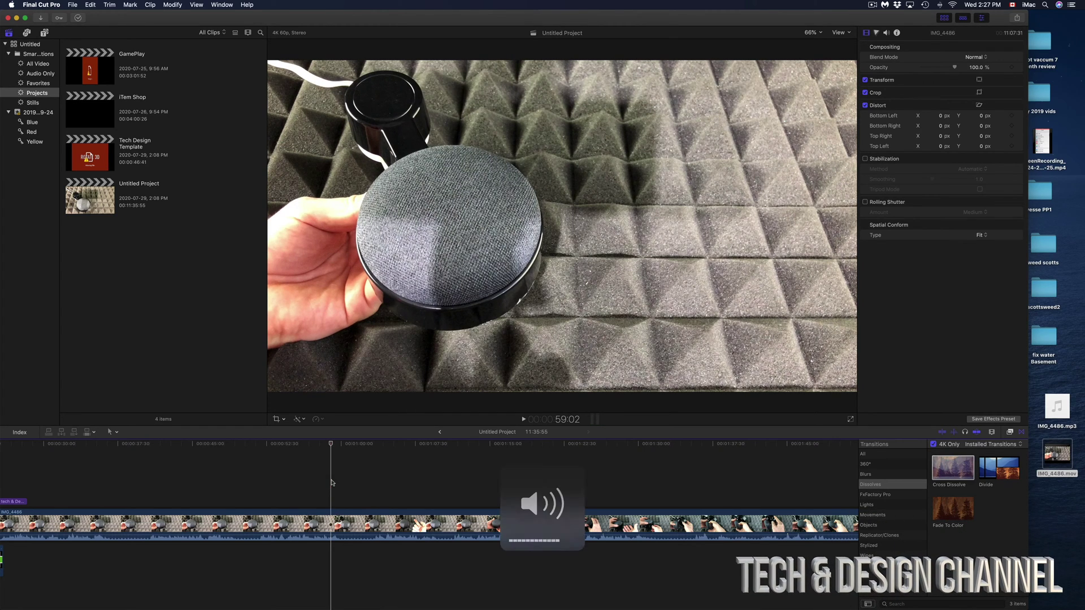
{"action": "key", "text": "space"}
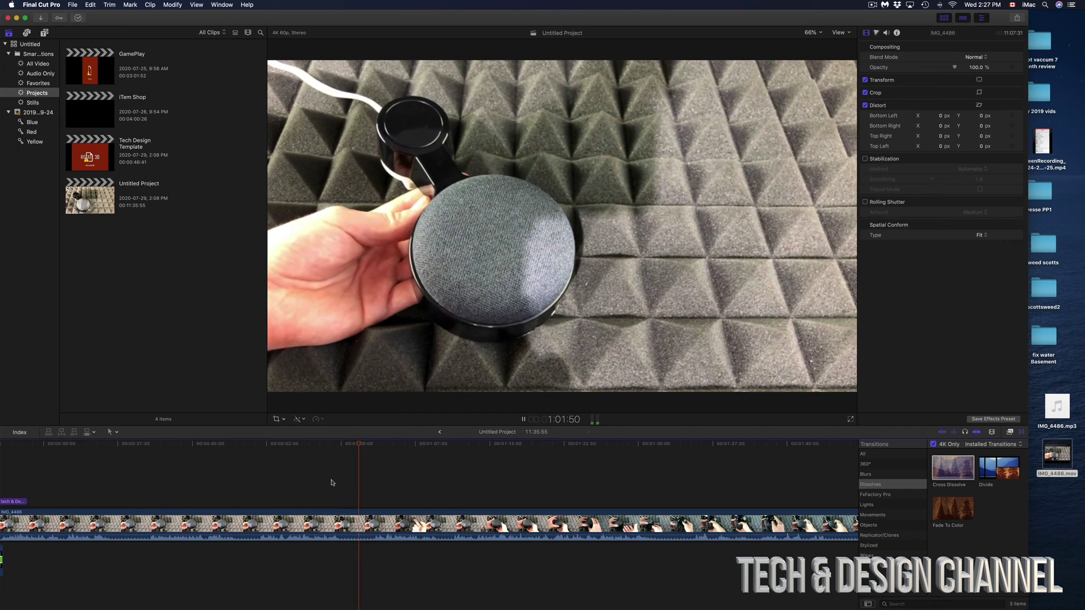
{"action": "key", "text": "space"}
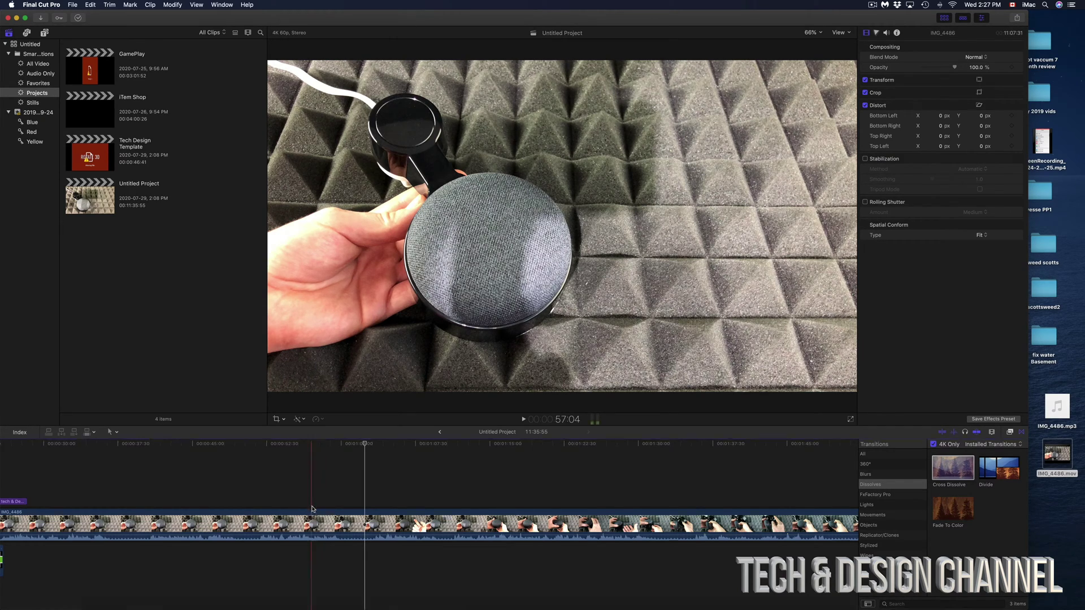
{"action": "key", "text": "ctrl+Up"}
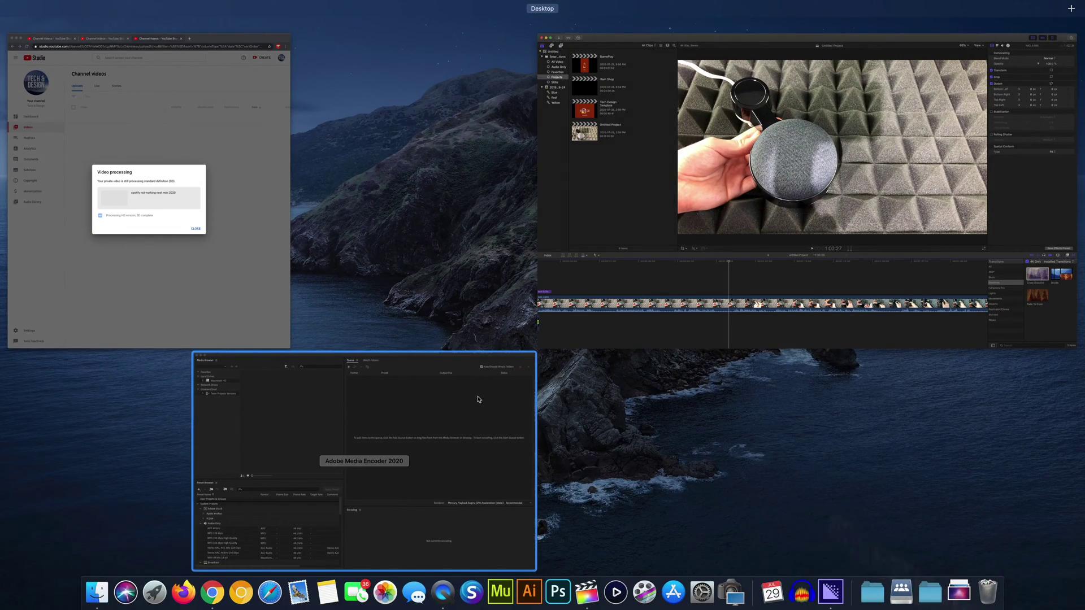
{"action": "left_click", "coordinate": [652, 318]}
{"action": "left_click", "coordinate": [479, 511]}
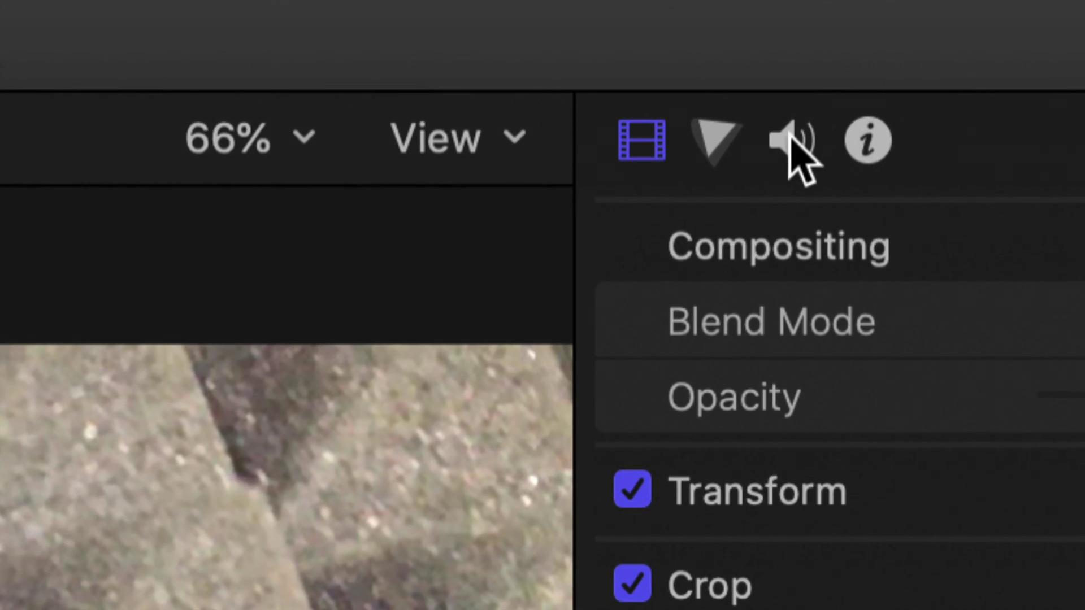
- Show the clip's audio inspector, play it from about 1:00:08, then switch to Media Encoder
{"action": "left_click", "coordinate": [791, 137]}
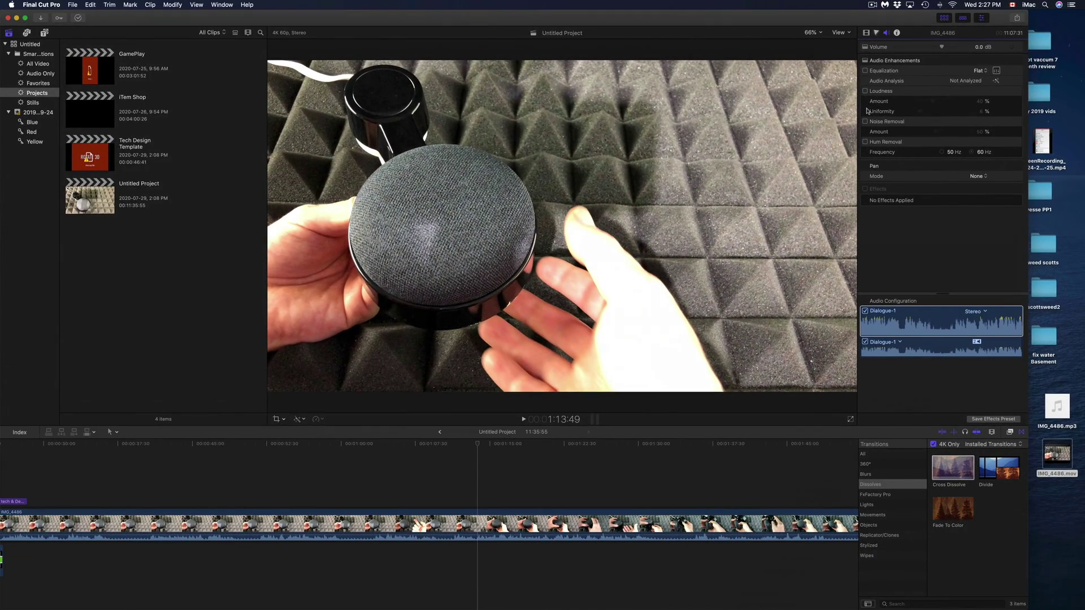
{"action": "left_click", "coordinate": [342, 491]}
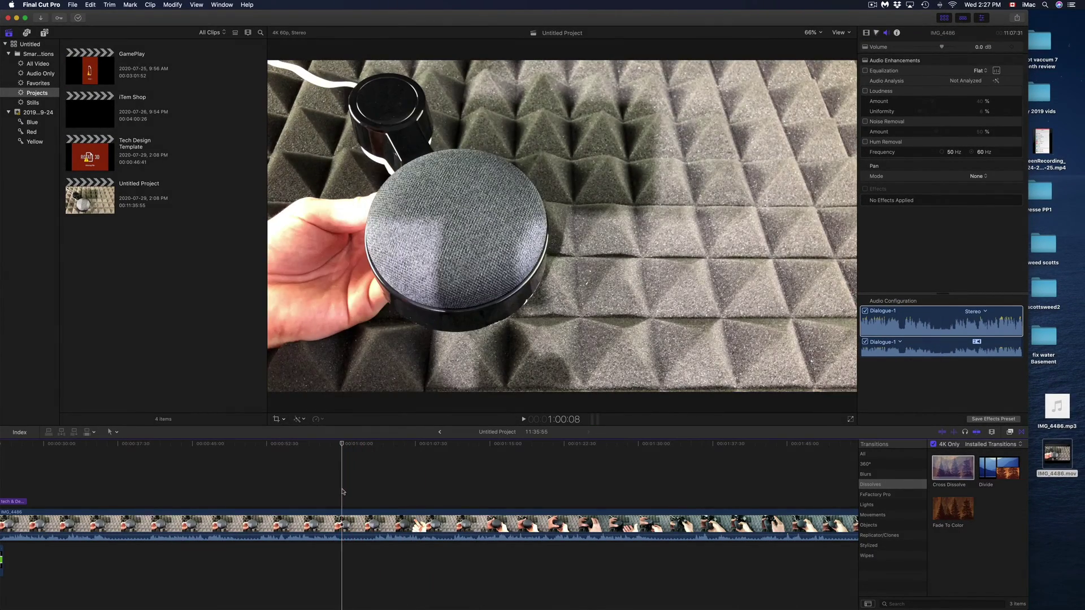
{"action": "key", "text": "space"}
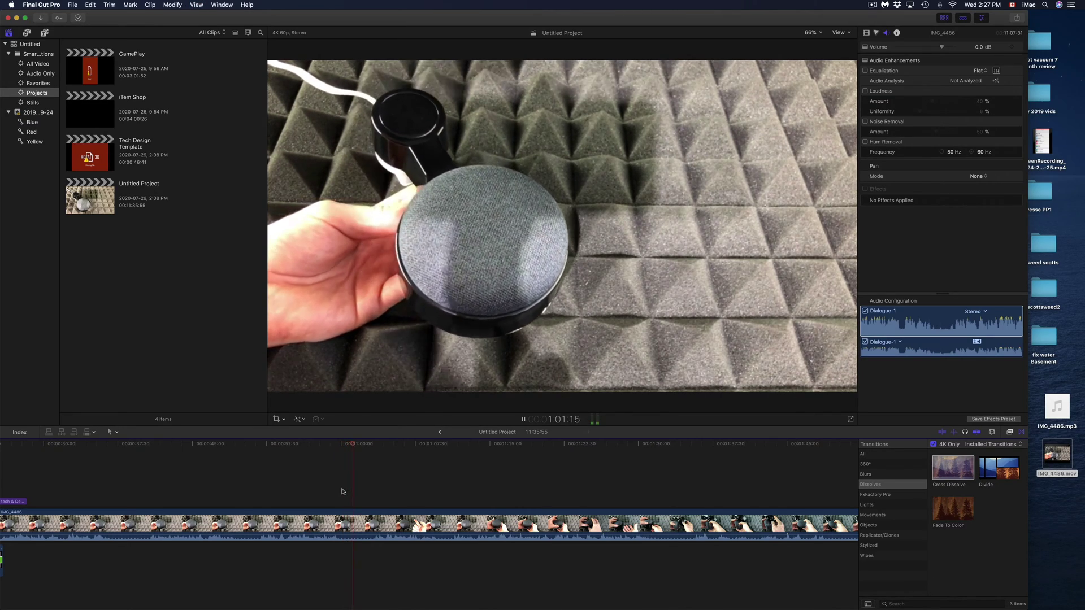
{"action": "key", "text": "space"}
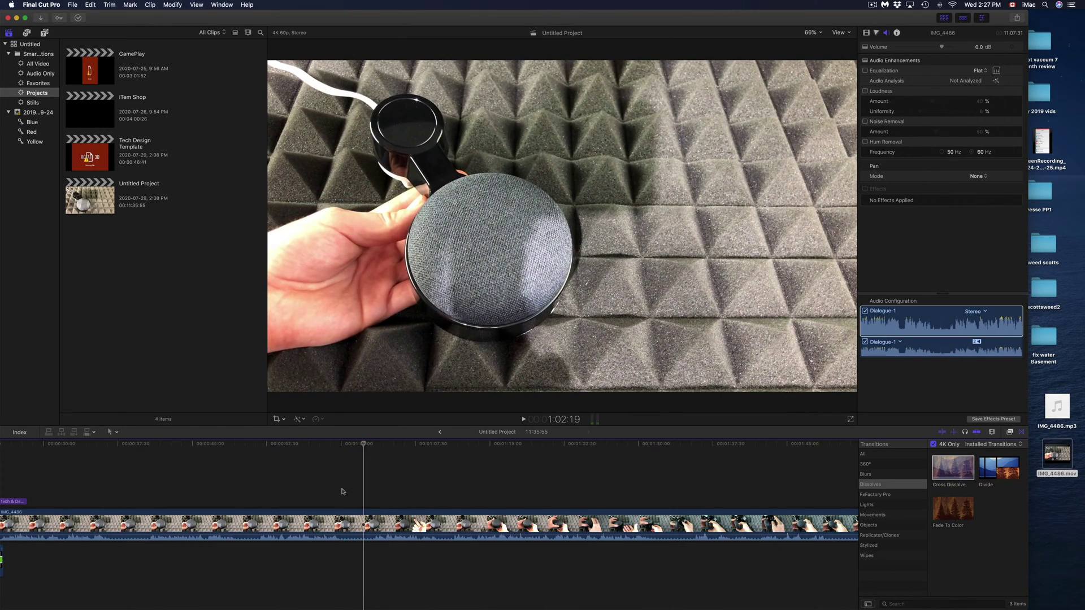
{"action": "key", "text": "ctrl+Up"}
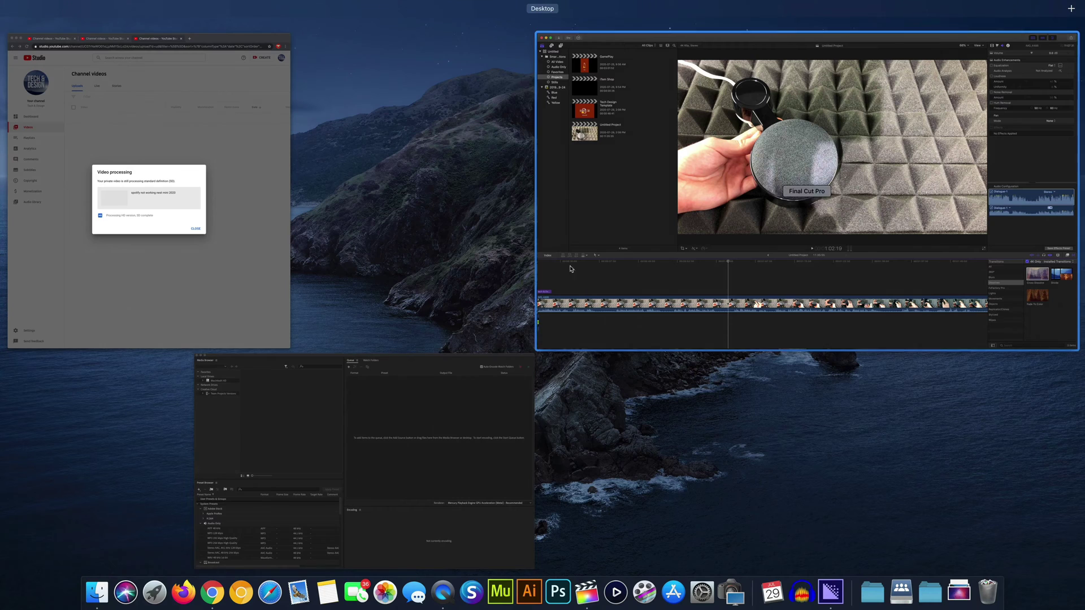
{"action": "left_click", "coordinate": [609, 187]}
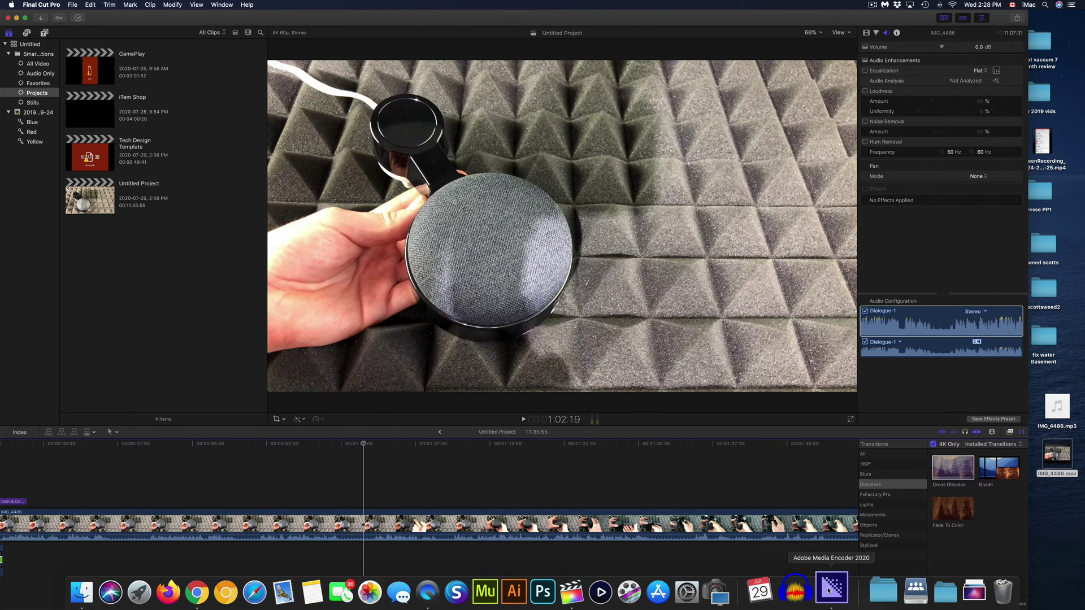
{"action": "left_click", "coordinate": [832, 587]}
- Queue IMG_4486.mov in Media Encoder as a 256 kbps high-quality MP3 job, then return to Final Cut Pro
{"action": "key", "text": "XF86AudioRaiseVolume"}
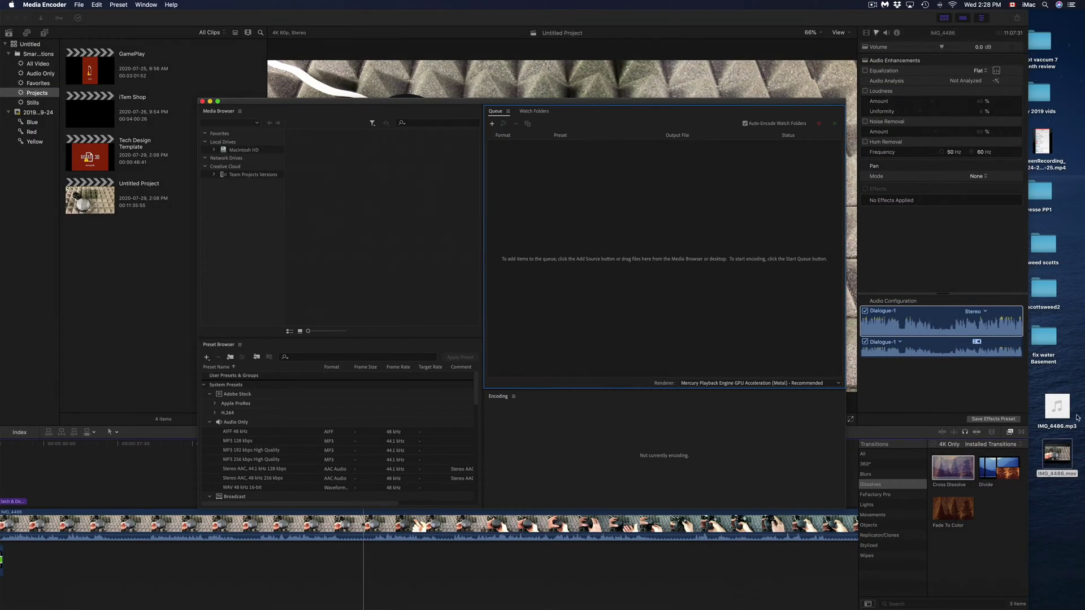
{"action": "left_click_drag", "start_coordinate": [1057, 453], "coordinate": [635, 212]}
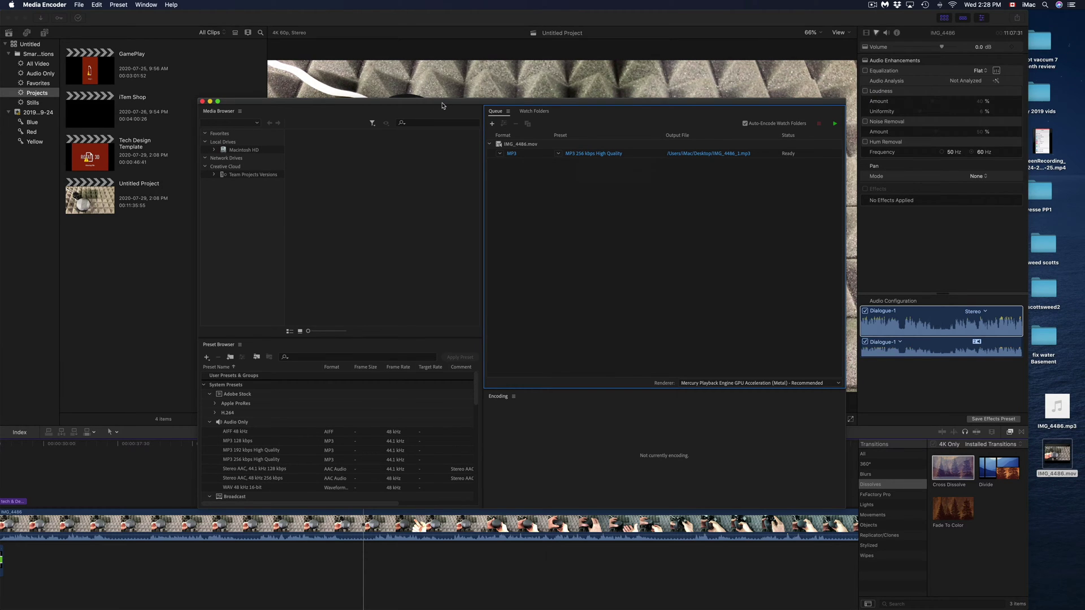
{"action": "left_click", "coordinate": [659, 16]}
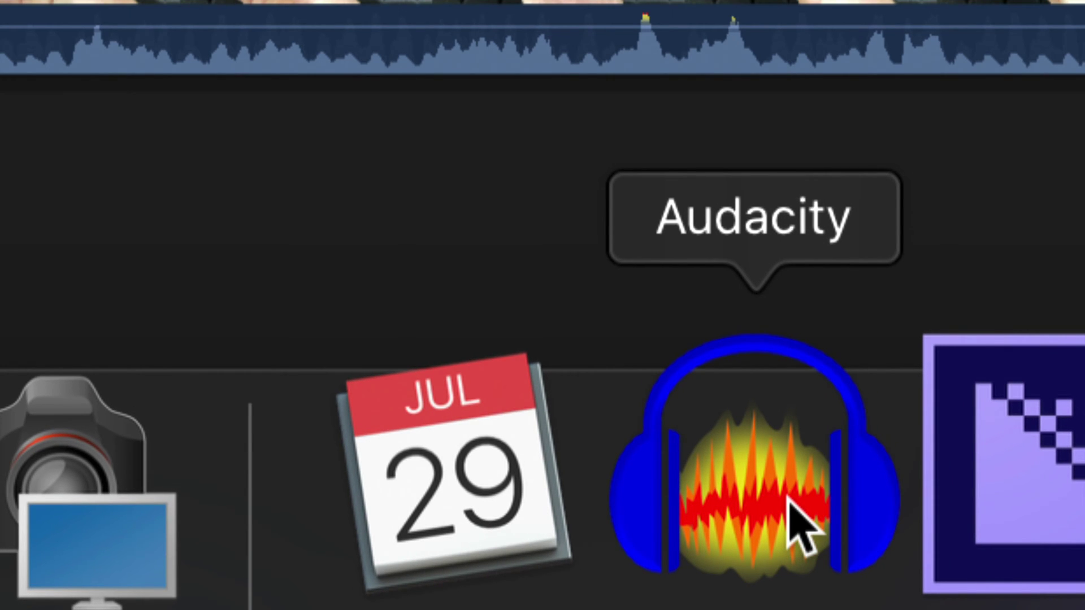
- Launch Audacity, dismiss the Welcome dialog, and move the window down and right
{"action": "left_click", "coordinate": [801, 517]}
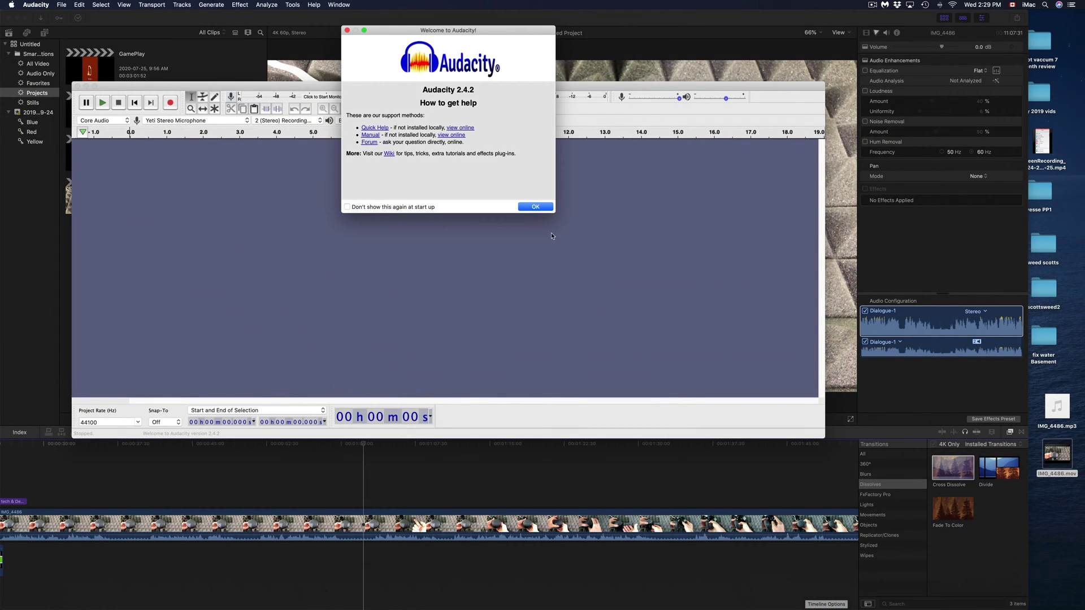
{"action": "left_click", "coordinate": [536, 208]}
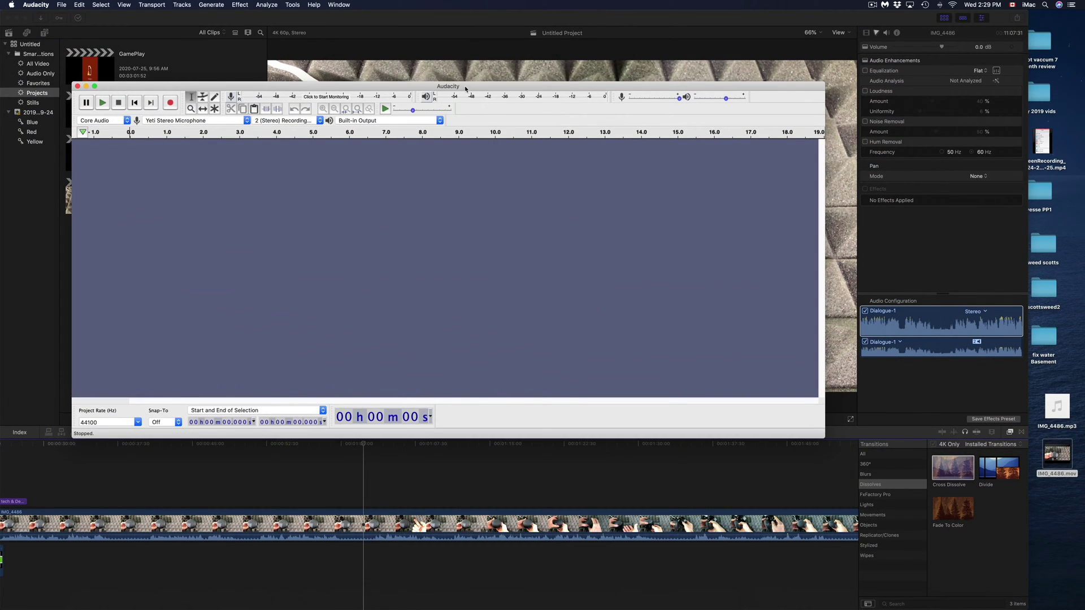
{"action": "mouse_move", "coordinate": [468, 92]}
{"action": "left_mouse_down"}
{"action": "mouse_move", "coordinate": [563, 126]}
{"action": "mouse_move", "coordinate": [545, 171]}
{"action": "mouse_move", "coordinate": [559, 141]}
{"action": "left_mouse_up"}
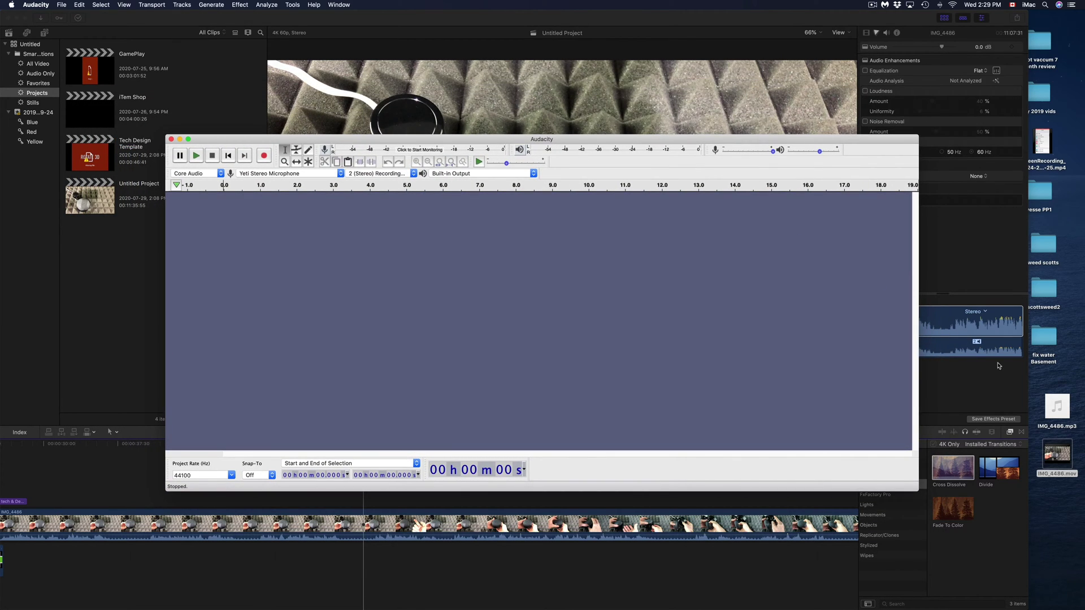
- Import IMG_4486.mp3, select the quiet stretch from about 5:05 to 6:11, and play it
{"action": "mouse_move", "coordinate": [1072, 413]}
{"action": "left_mouse_down"}
{"action": "mouse_move", "coordinate": [498, 281]}
{"action": "mouse_move", "coordinate": [505, 292]}
{"action": "left_mouse_up"}
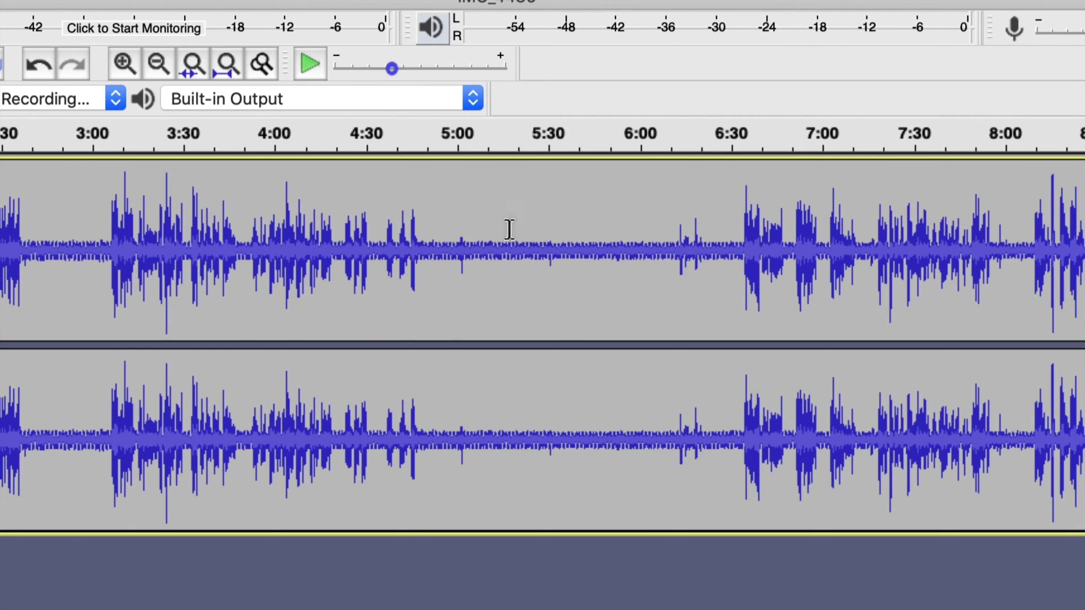
{"action": "left_click_drag", "start_coordinate": [472, 262], "coordinate": [673, 250]}
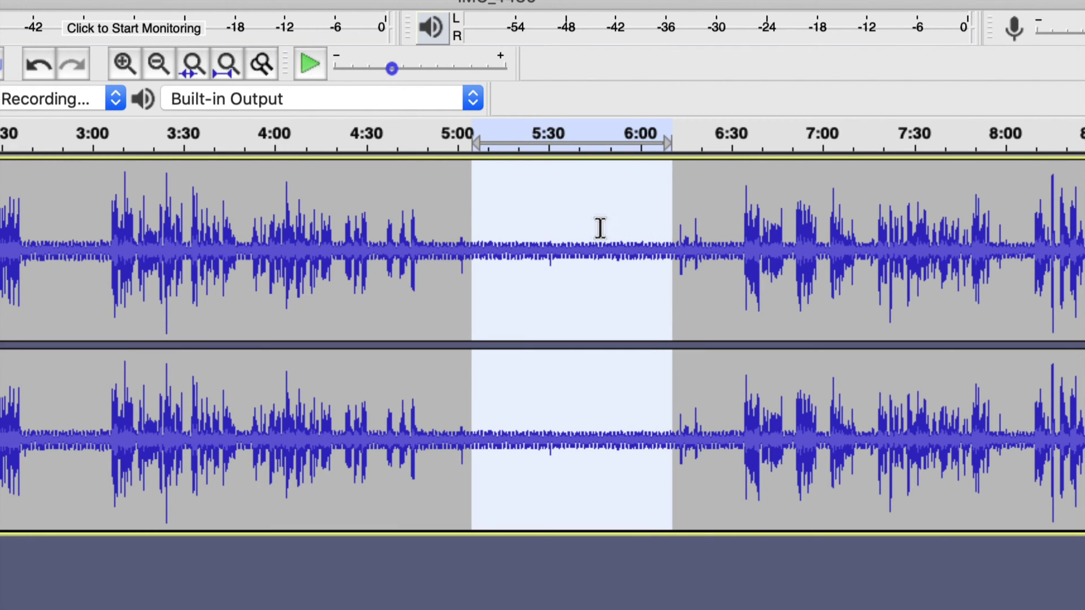
{"action": "key", "text": "space"}
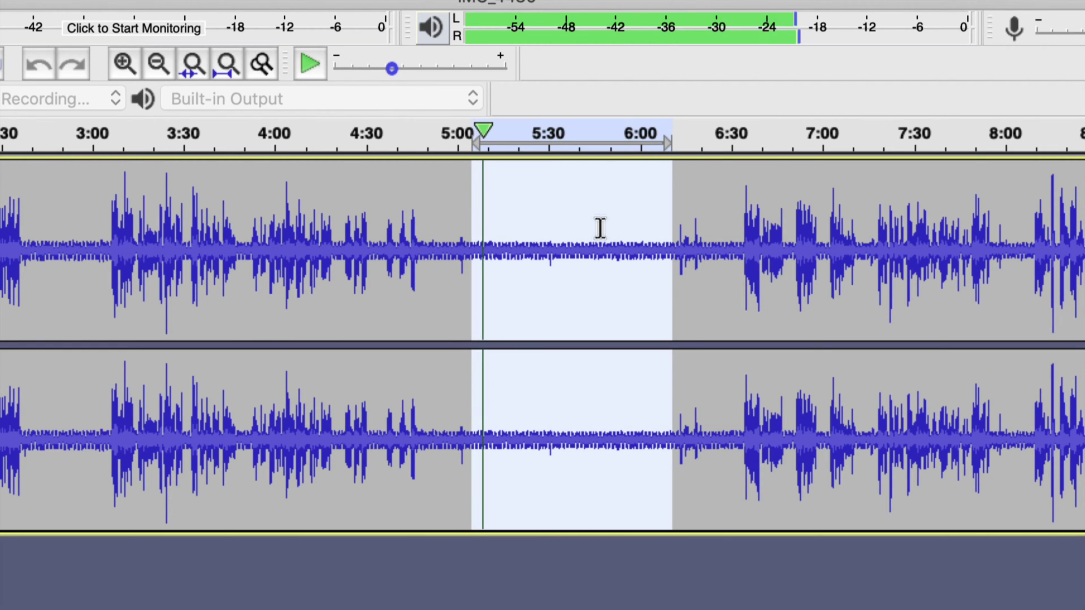
{"action": "key", "text": "space"}
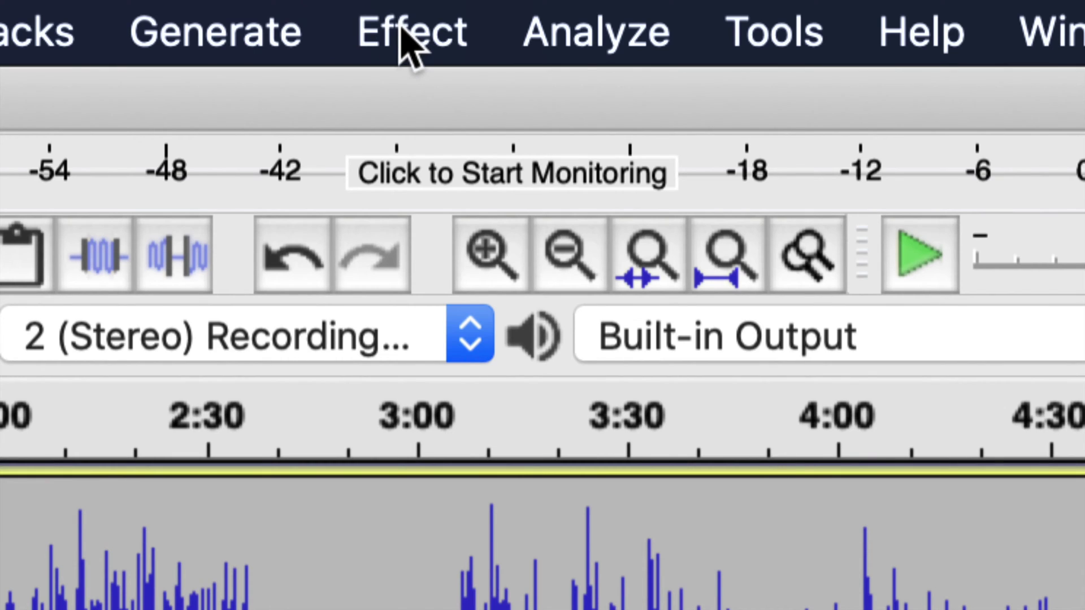
- Get a Noise Reduction noise profile from the selected 5:05–6:11 stretch, then zoom out
{"action": "left_click", "coordinate": [409, 43]}
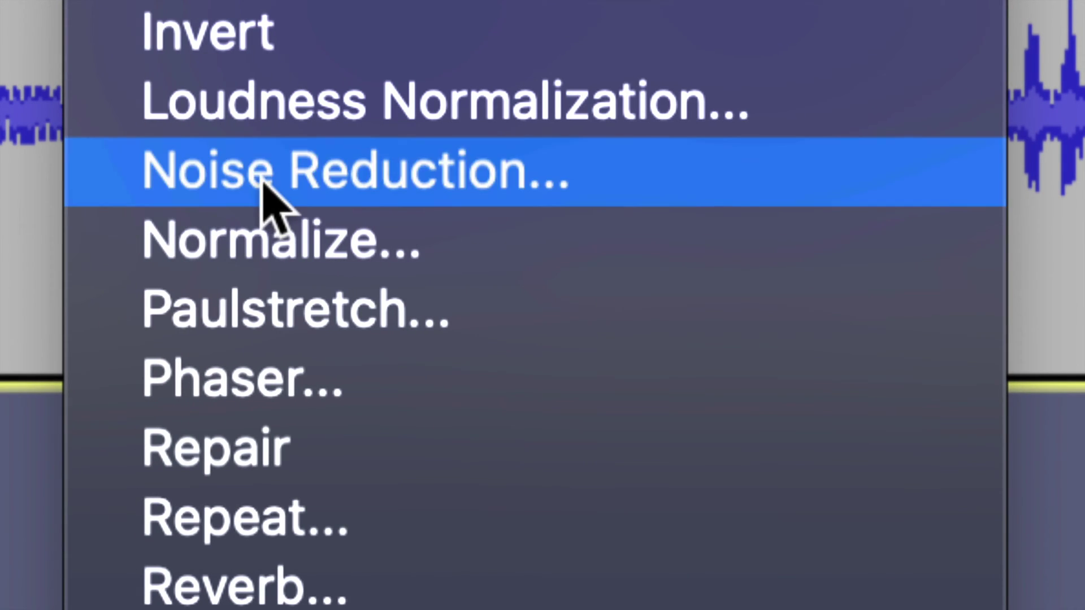
{"action": "left_click", "coordinate": [270, 193]}
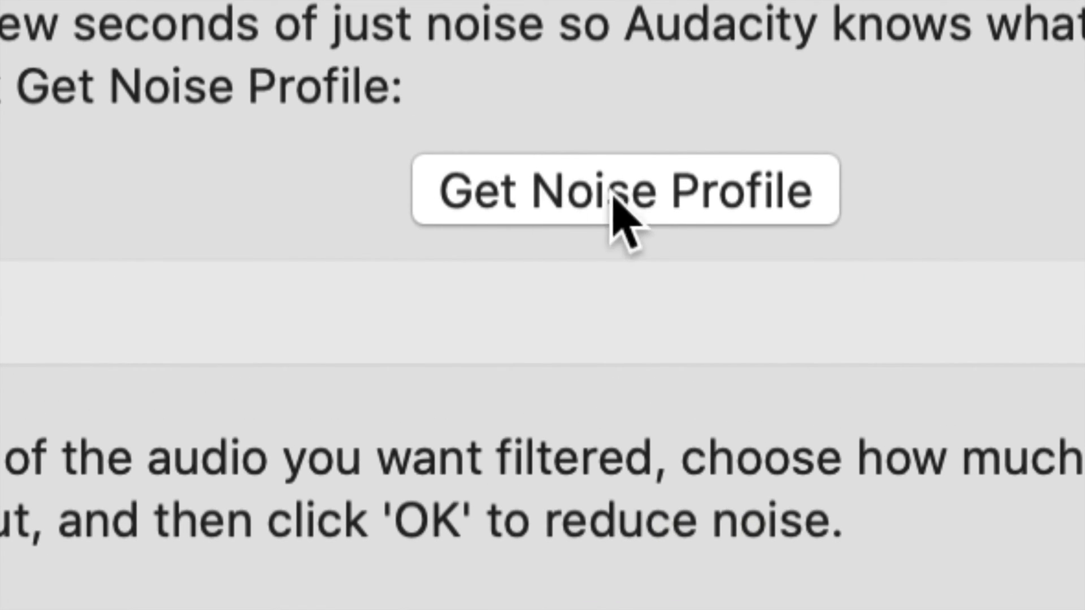
{"action": "left_click", "coordinate": [764, 204]}
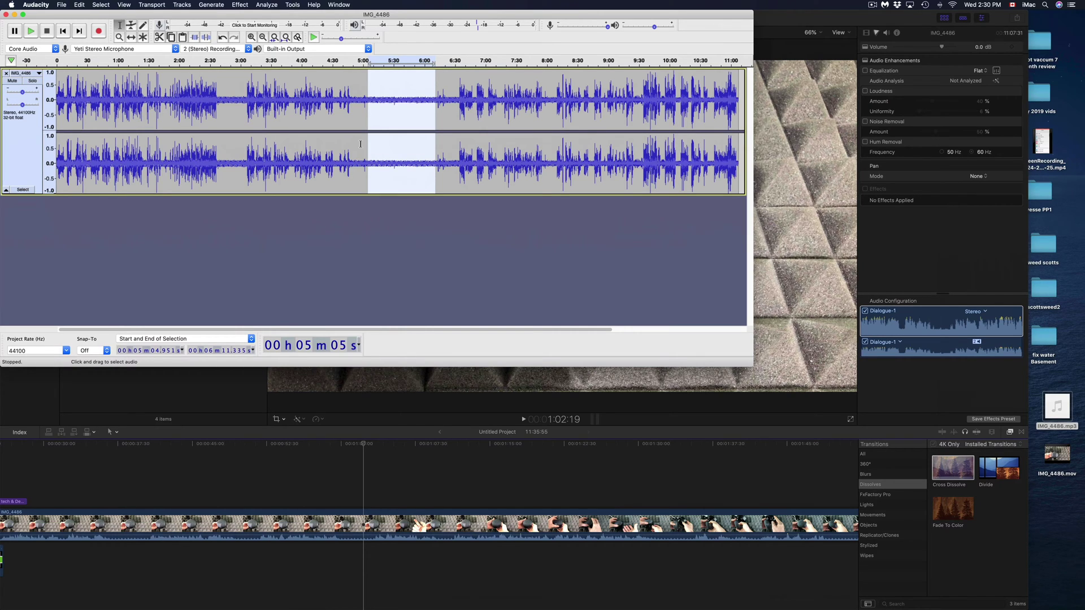
{"action": "key", "text": "super+3"}
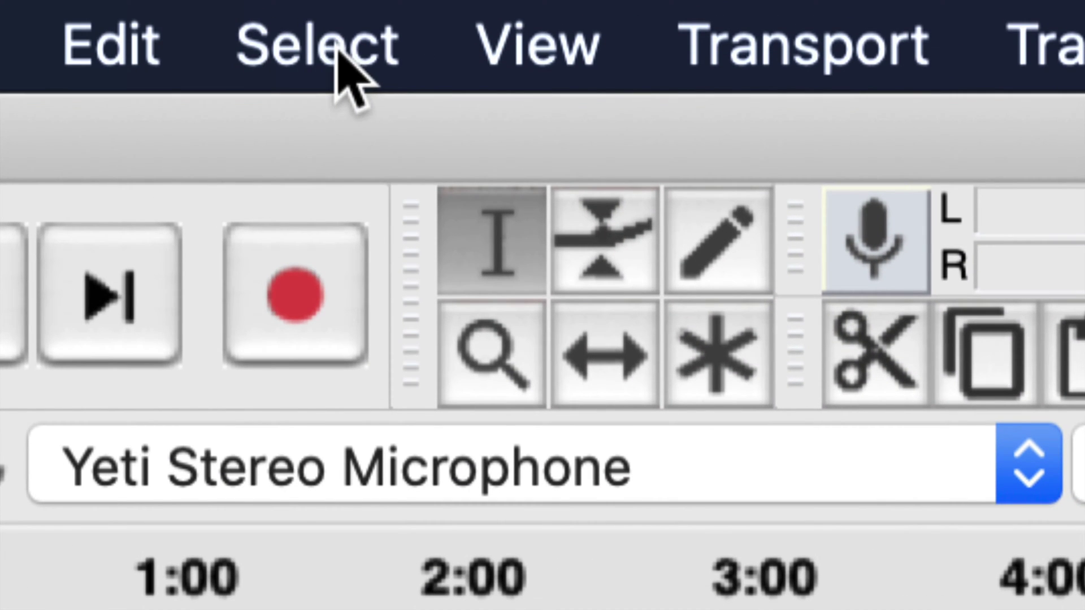
- Select the entire track and apply Noise Reduction to it
{"action": "left_click", "coordinate": [339, 48]}
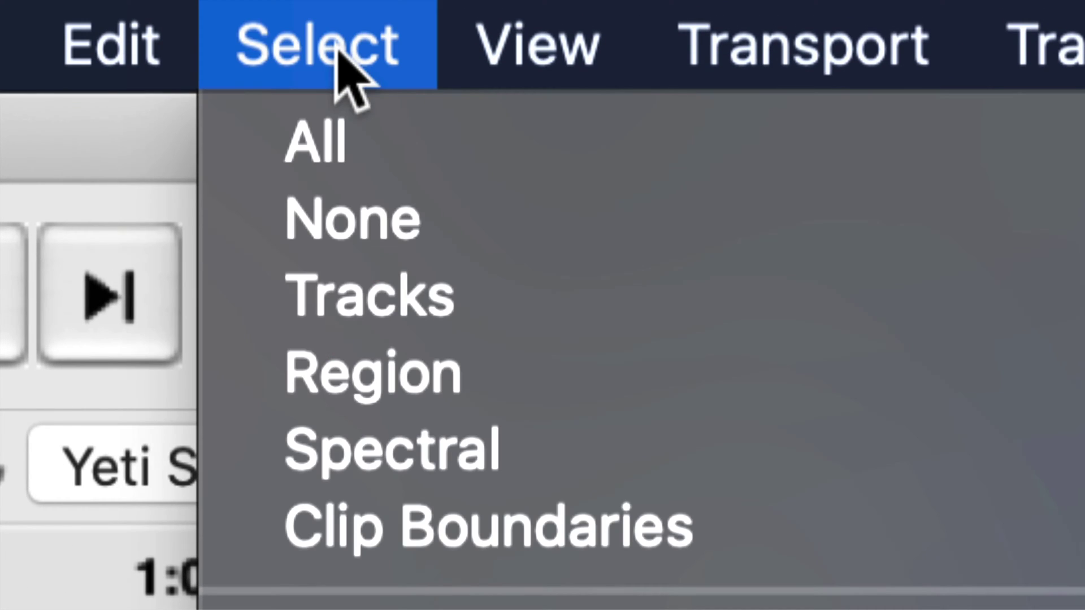
{"action": "left_click", "coordinate": [366, 109]}
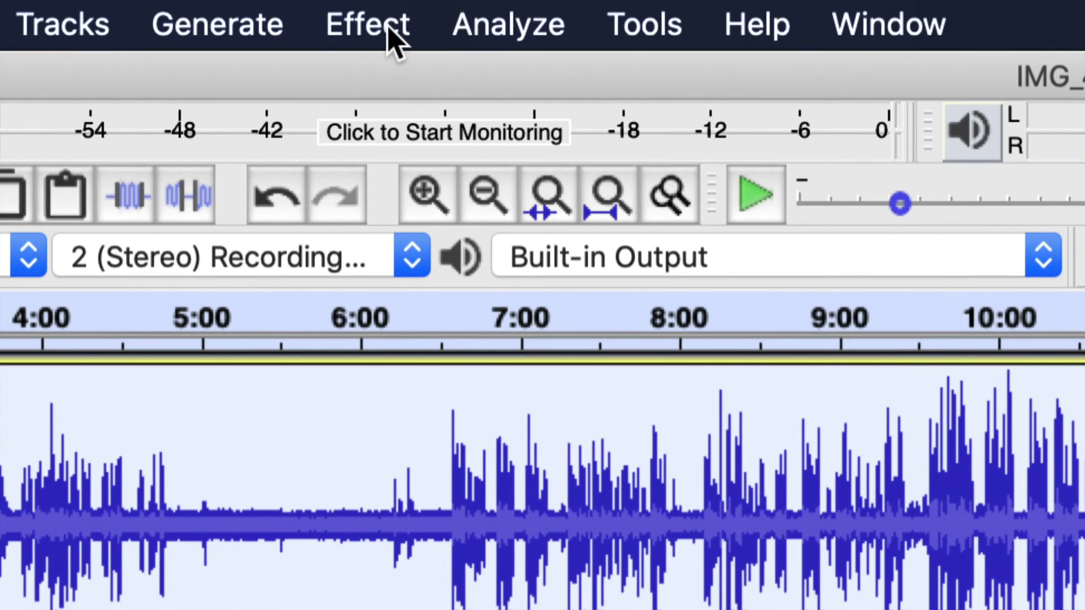
{"action": "left_click", "coordinate": [357, 9]}
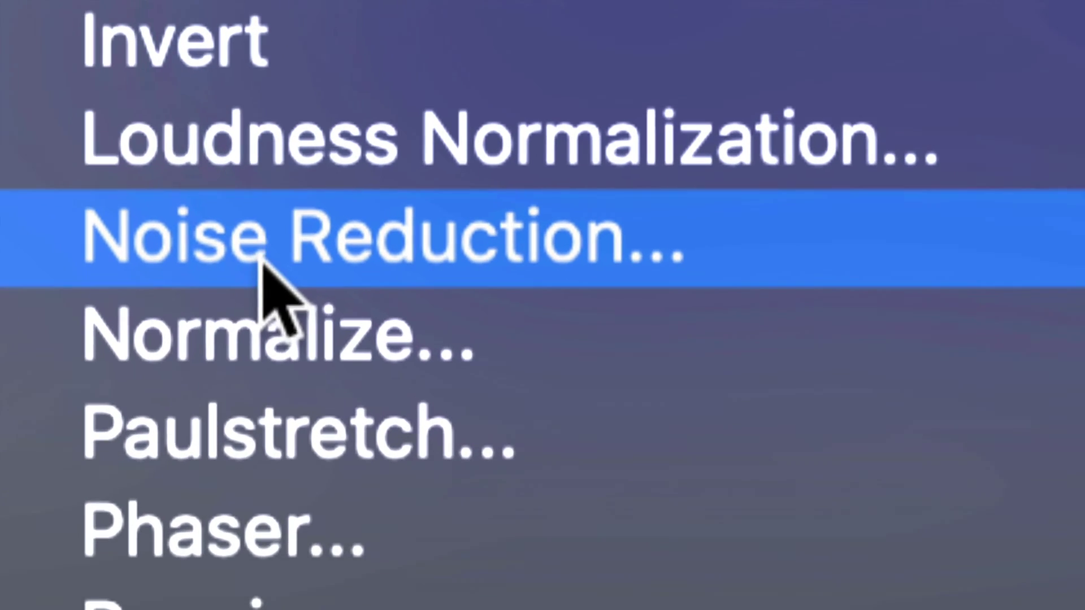
{"action": "left_click", "coordinate": [262, 263]}
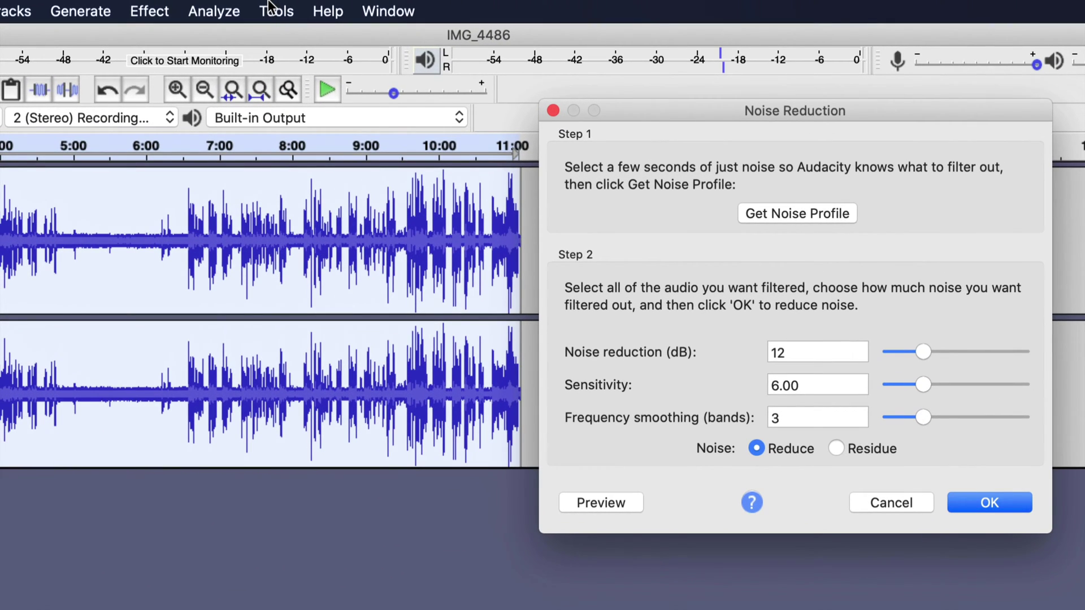
{"action": "left_click", "coordinate": [998, 504]}
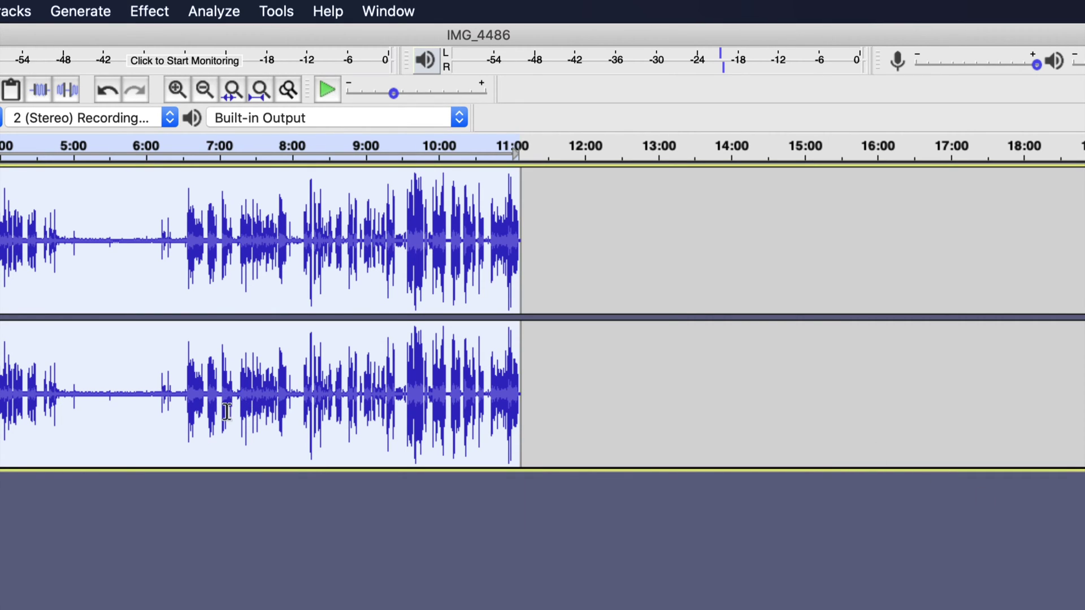
- Select the quiet stretch from about 5:10 to 6:05 and play it
{"action": "left_click", "coordinate": [107, 351]}
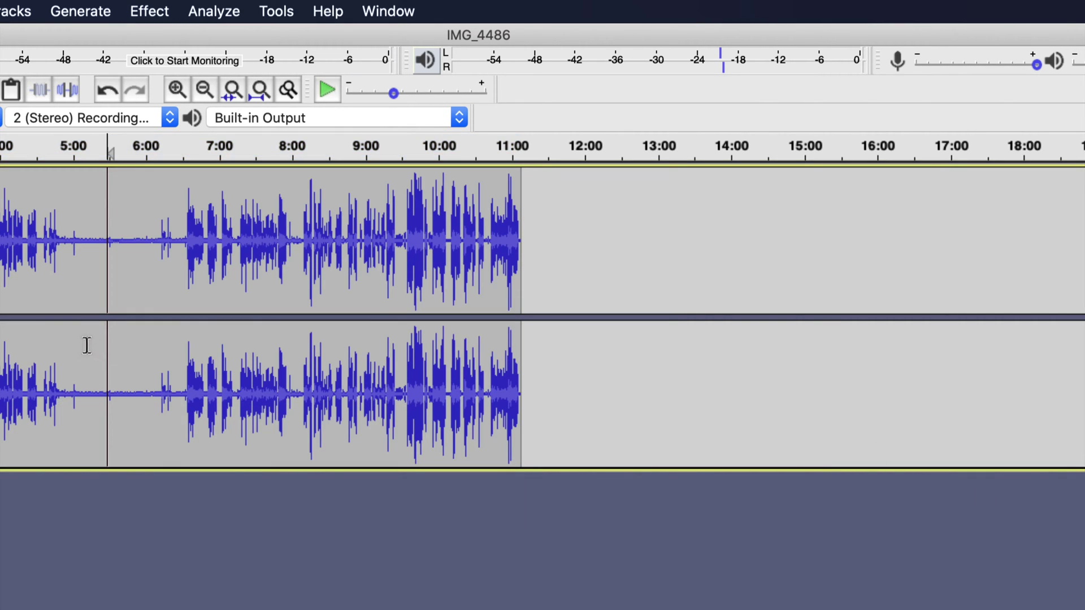
{"action": "left_click_drag", "start_coordinate": [86, 345], "coordinate": [157, 357]}
{"action": "key", "text": "space"}
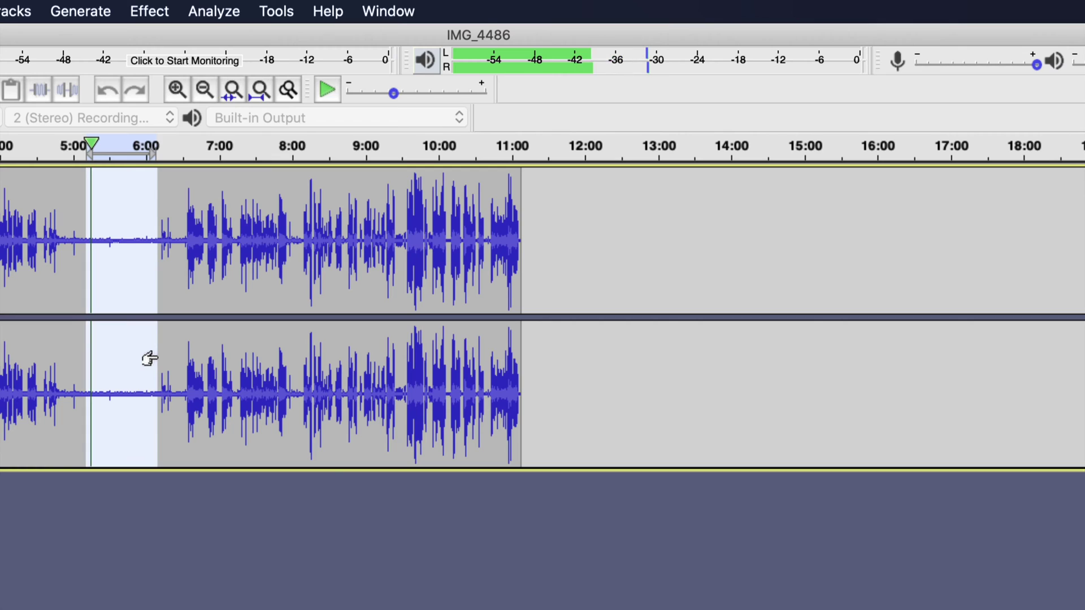
- Stop playback and capture a noise profile from the selected quiet gap
{"action": "key", "text": "space"}
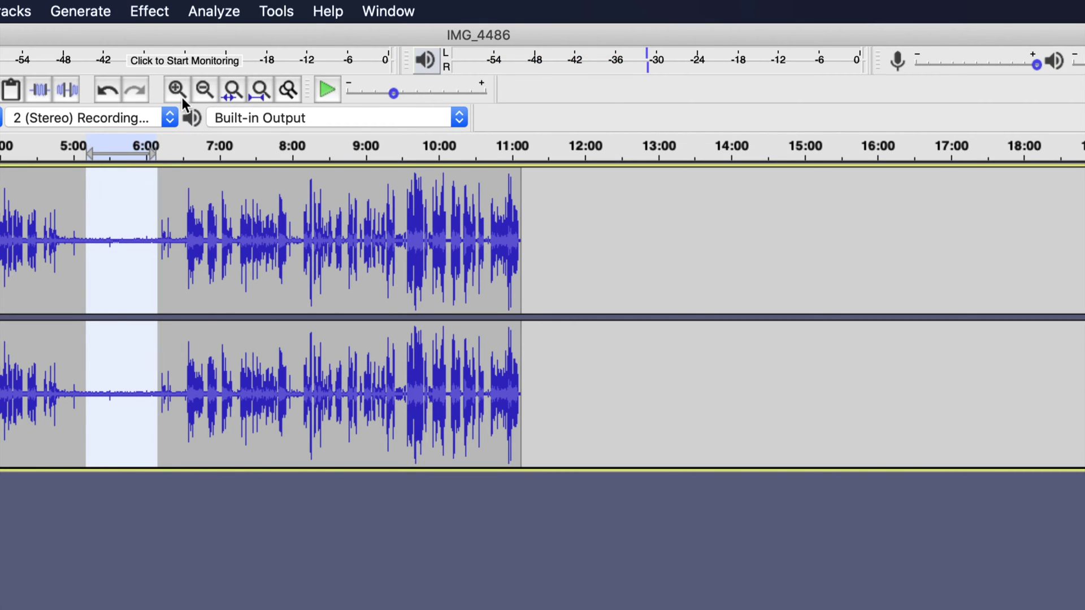
{"action": "left_click", "coordinate": [161, 13]}
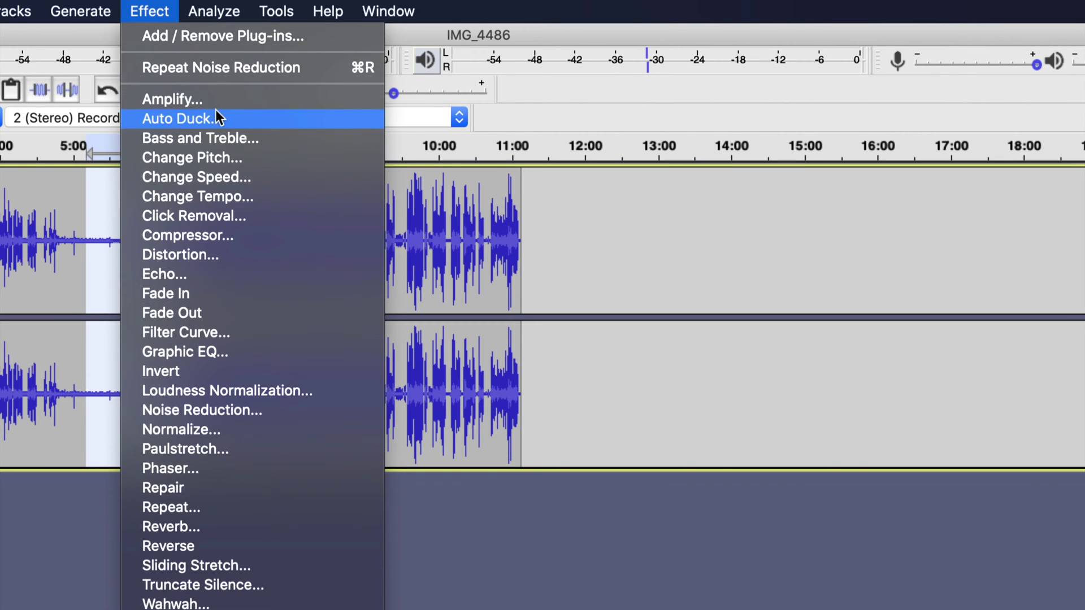
{"action": "left_click", "coordinate": [278, 411]}
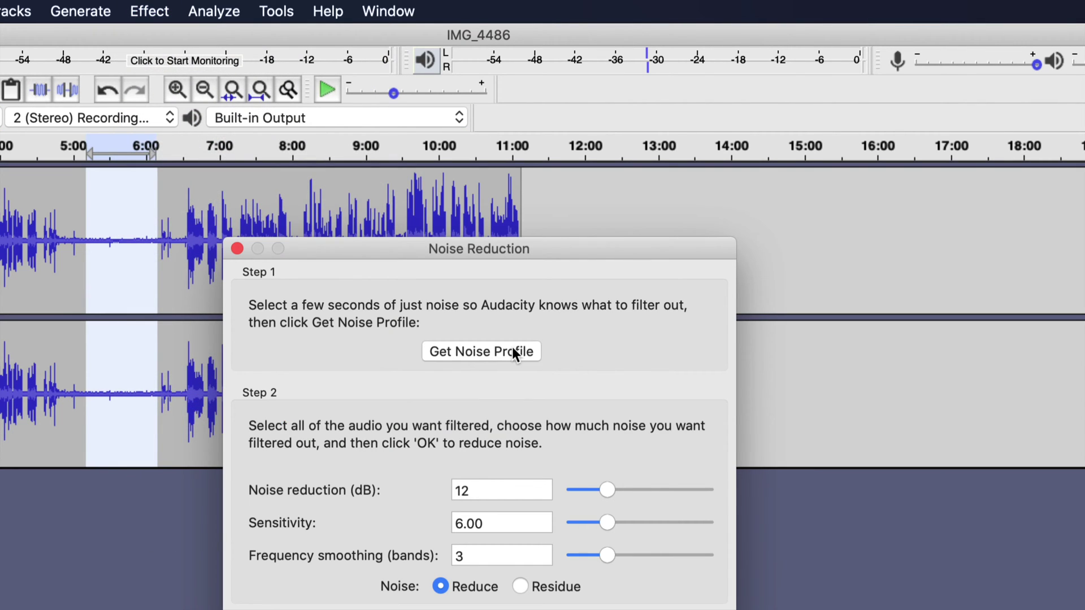
{"action": "left_click", "coordinate": [512, 351]}
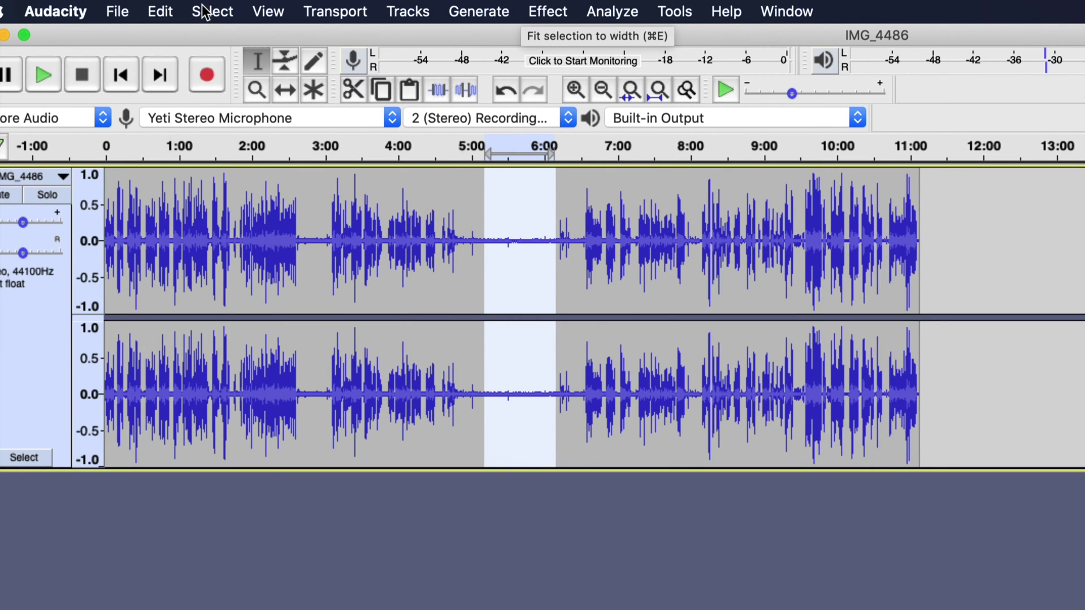
- Select the whole recording and apply 12 dB noise reduction to it
{"action": "left_click", "coordinate": [206, 11]}
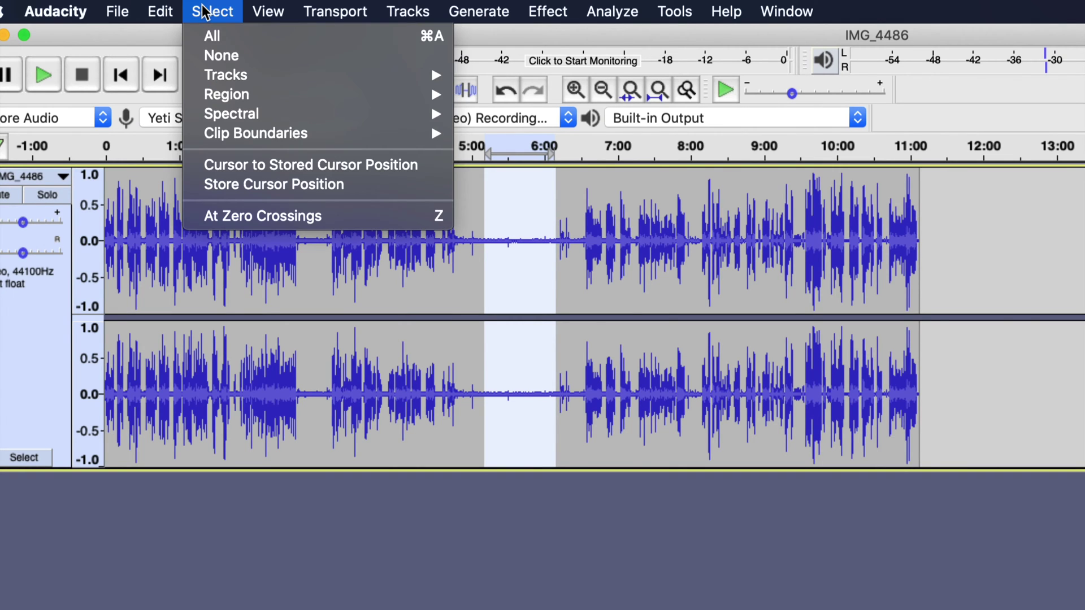
{"action": "left_click", "coordinate": [217, 44]}
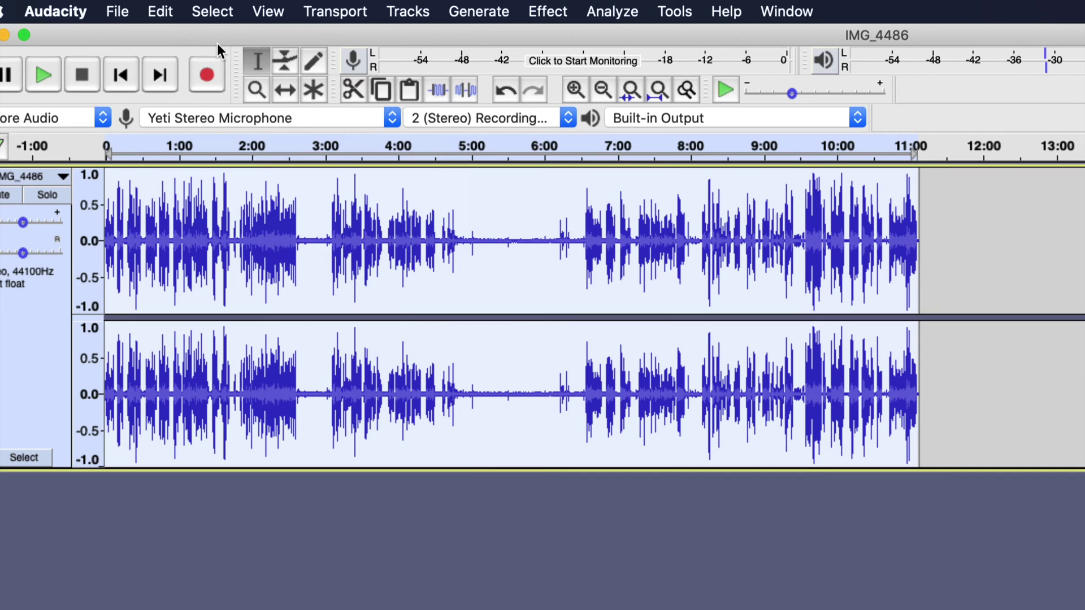
{"action": "left_click", "coordinate": [542, 10]}
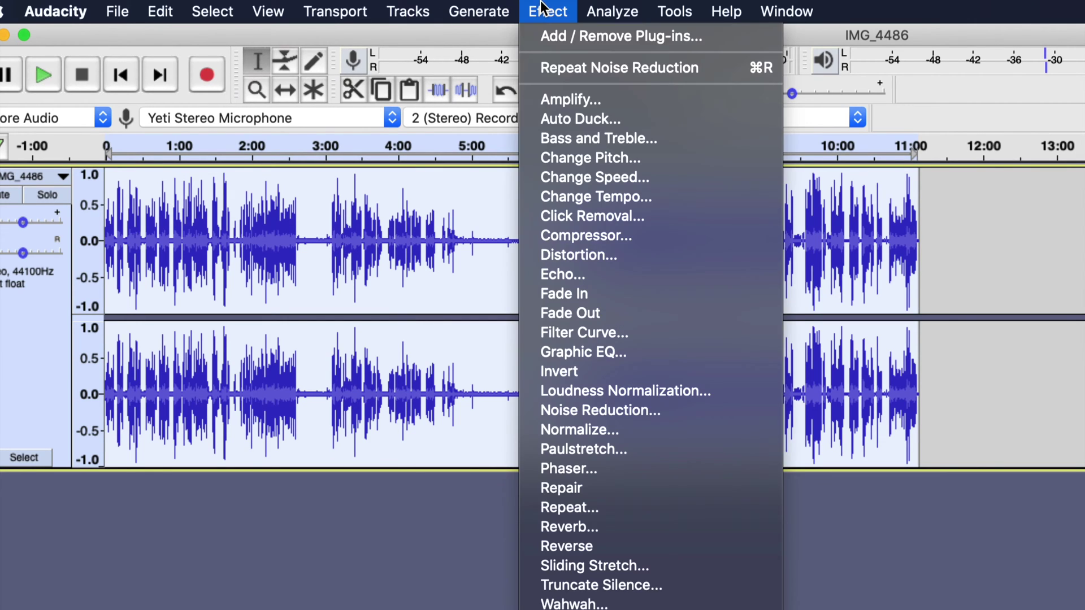
{"action": "left_click", "coordinate": [650, 407]}
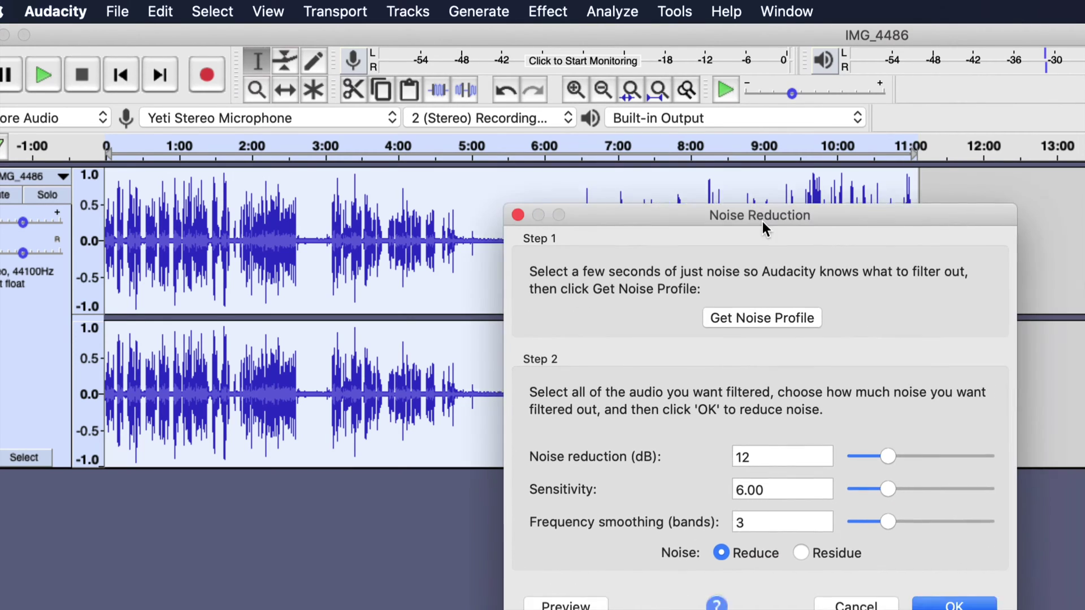
{"action": "left_click_drag", "start_coordinate": [882, 258], "coordinate": [699, 102]}
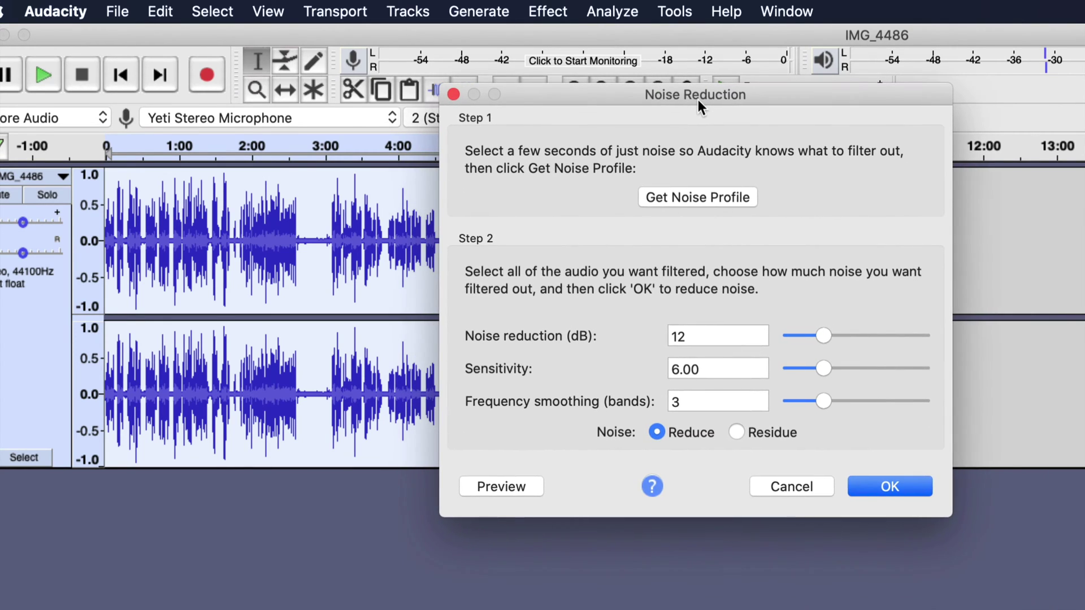
{"action": "left_click", "coordinate": [887, 489]}
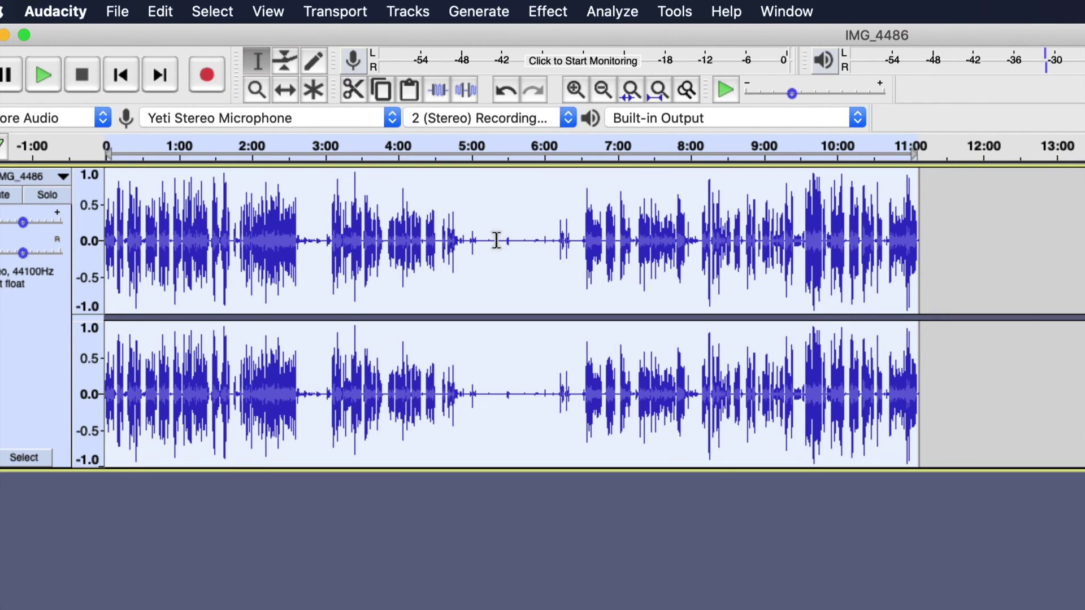
- Select the noise-reduced quiet gap starting around 5:10 and listen to it
{"action": "left_click", "coordinate": [497, 240]}
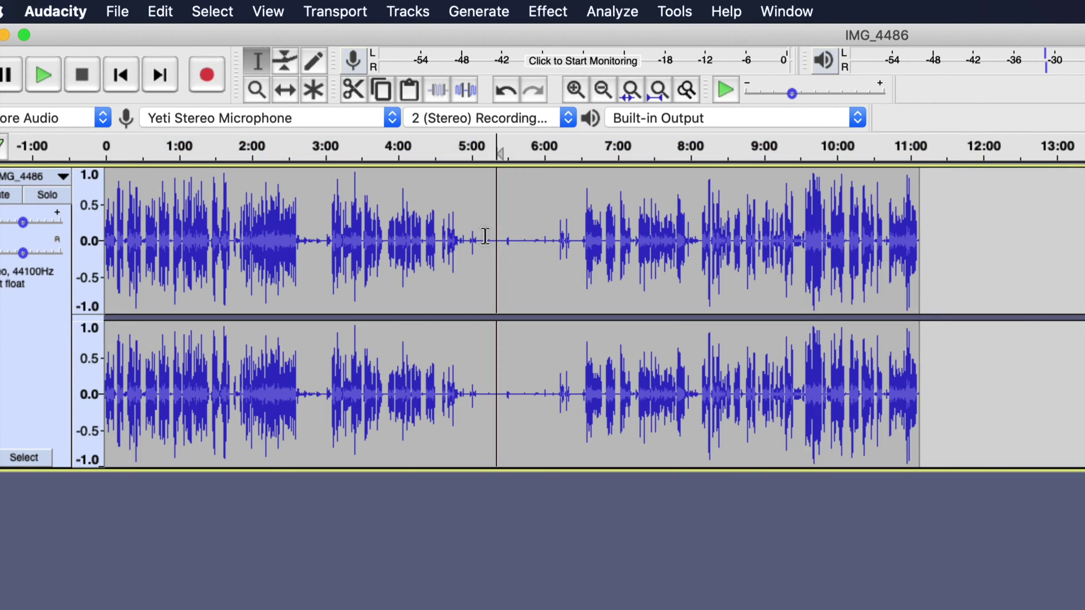
{"action": "left_click_drag", "start_coordinate": [482, 237], "coordinate": [550, 237]}
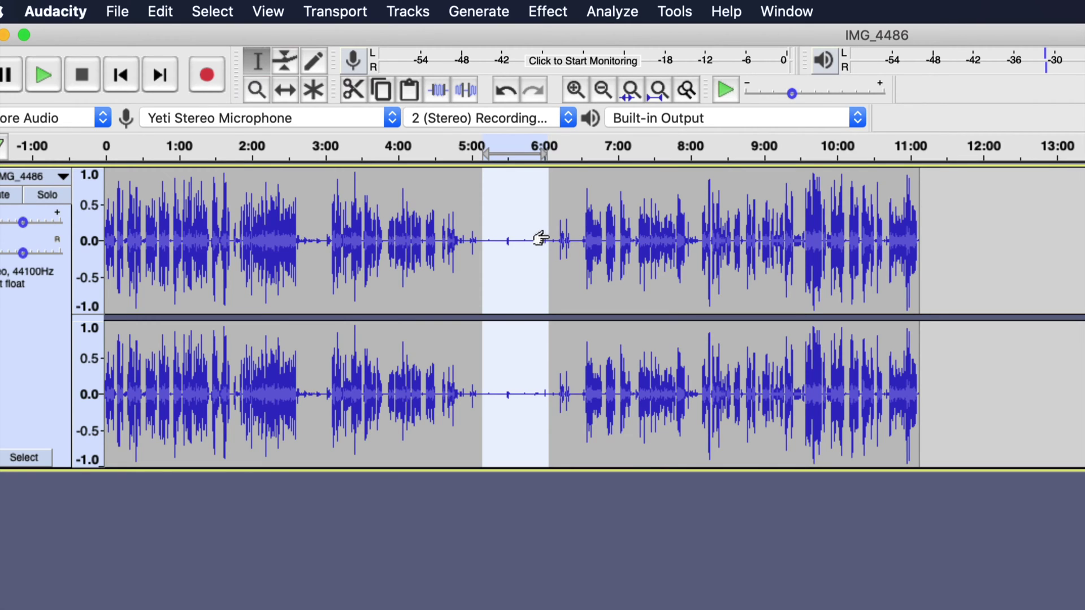
{"action": "key", "text": "space"}
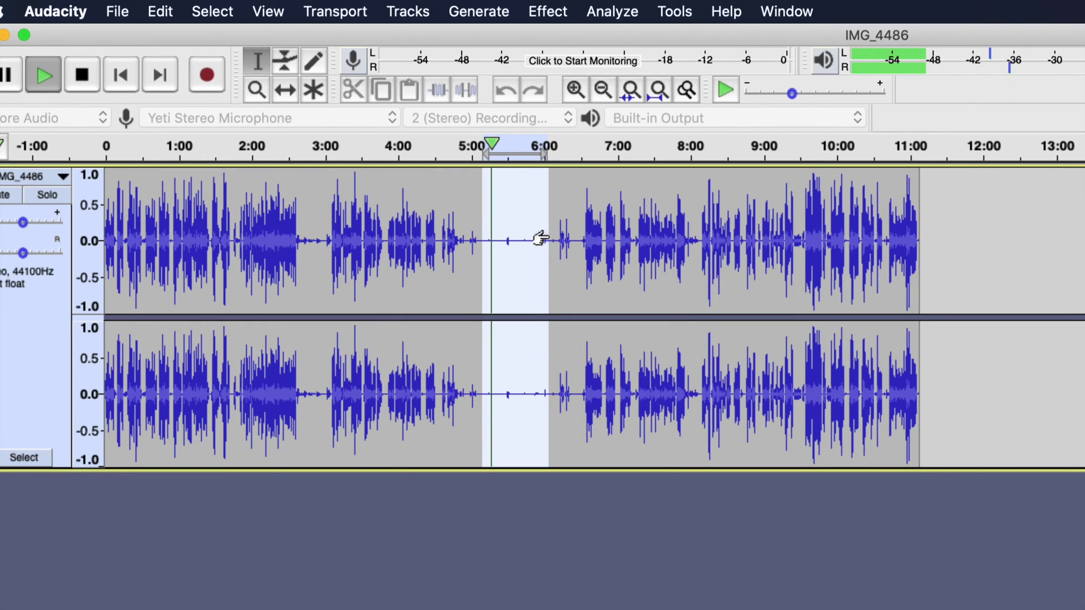
{"action": "key", "text": "space"}
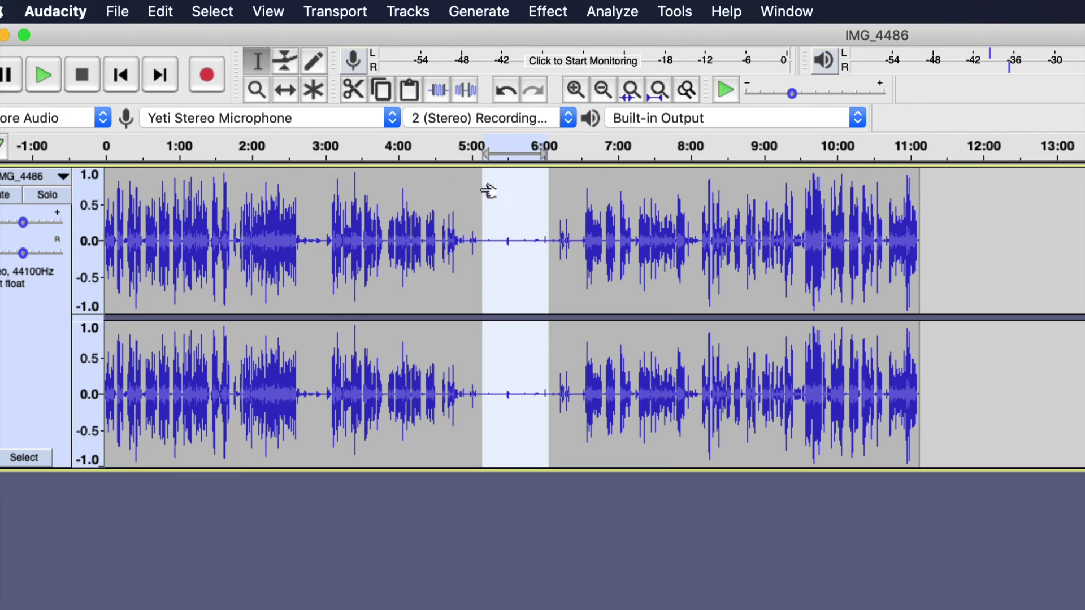
- Play a short speech passage near 3:05, then reselect the gap from 5:05 to 6:05
{"action": "left_click_drag", "start_coordinate": [333, 197], "coordinate": [360, 197]}
{"action": "key", "text": "space"}
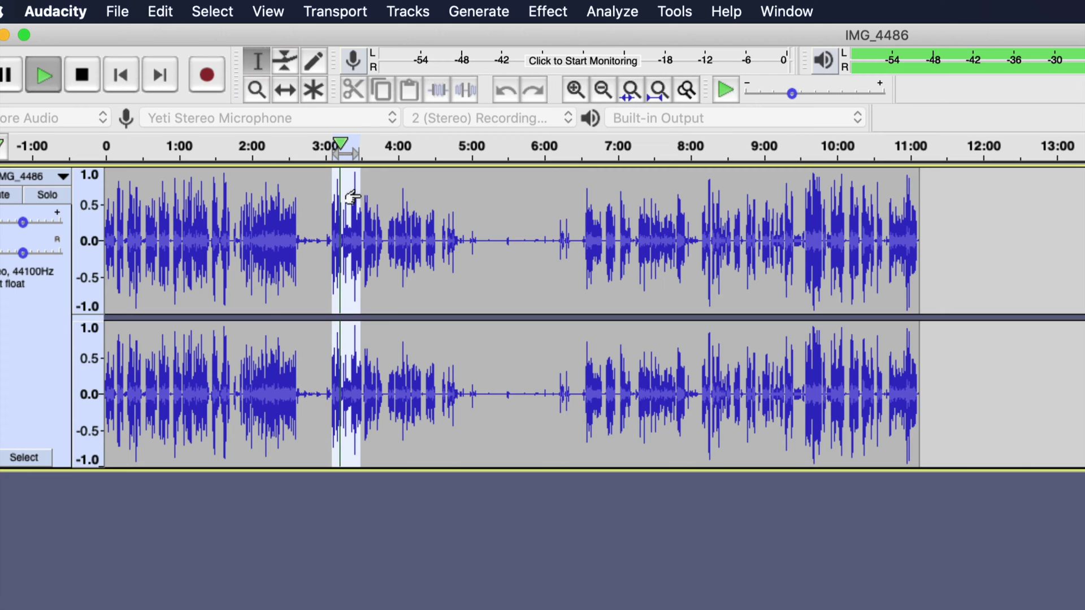
{"action": "left_click", "coordinate": [475, 208]}
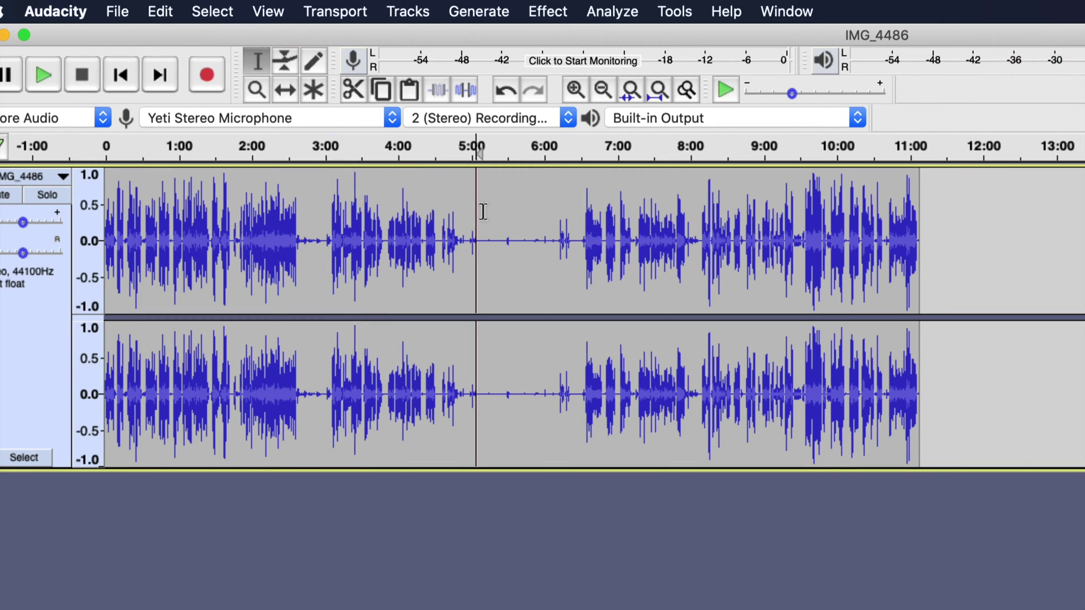
{"action": "left_click", "coordinate": [481, 207]}
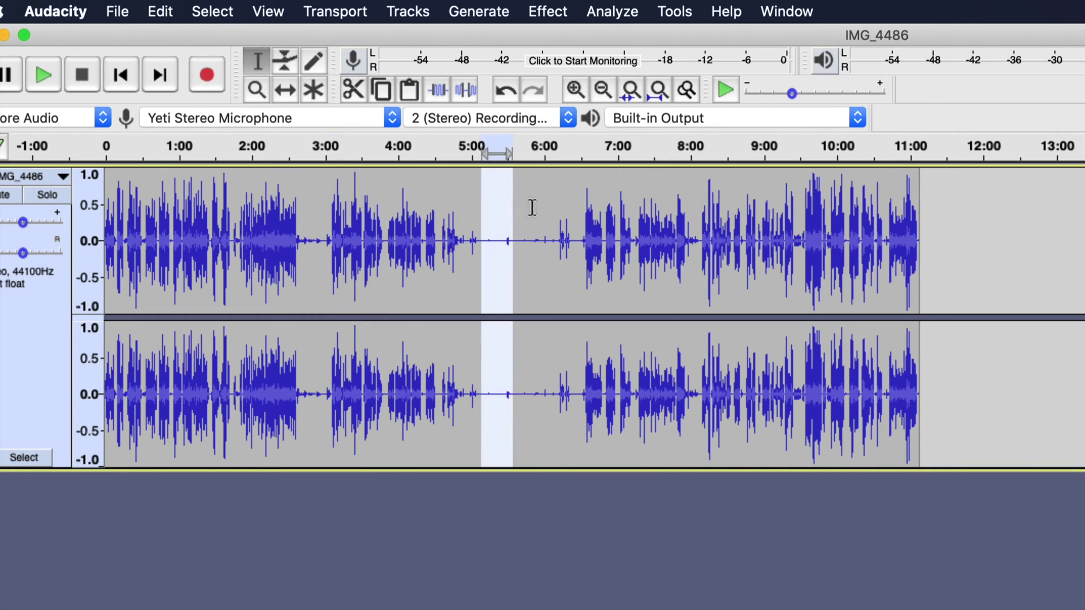
{"action": "left_click_drag", "start_coordinate": [512, 208], "coordinate": [554, 211]}
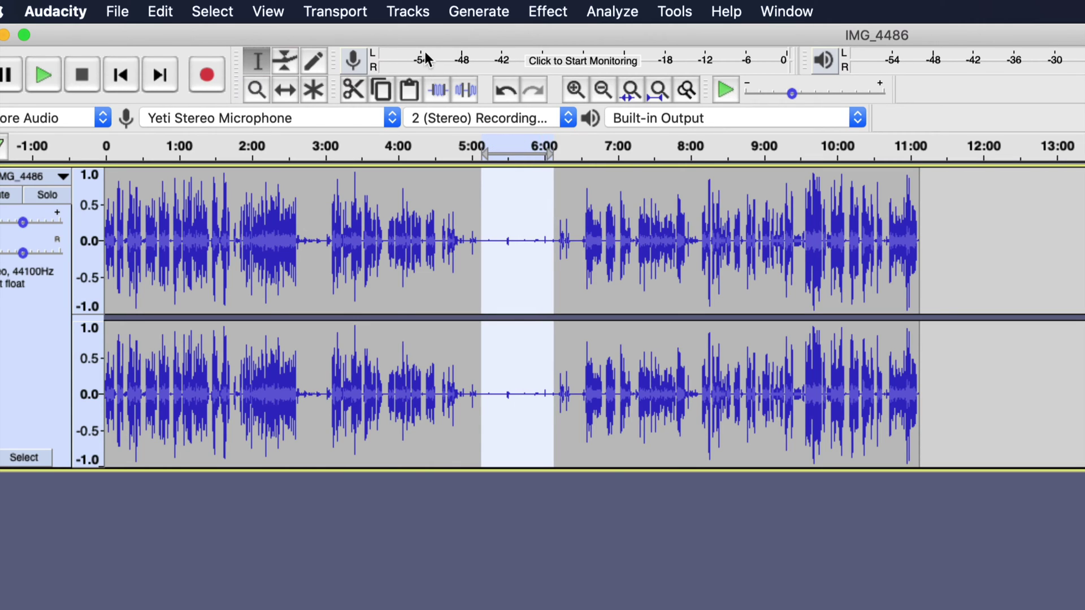
- Capture a new noise profile from the selected 5:05–6:05 gap
{"action": "left_click", "coordinate": [548, 11]}
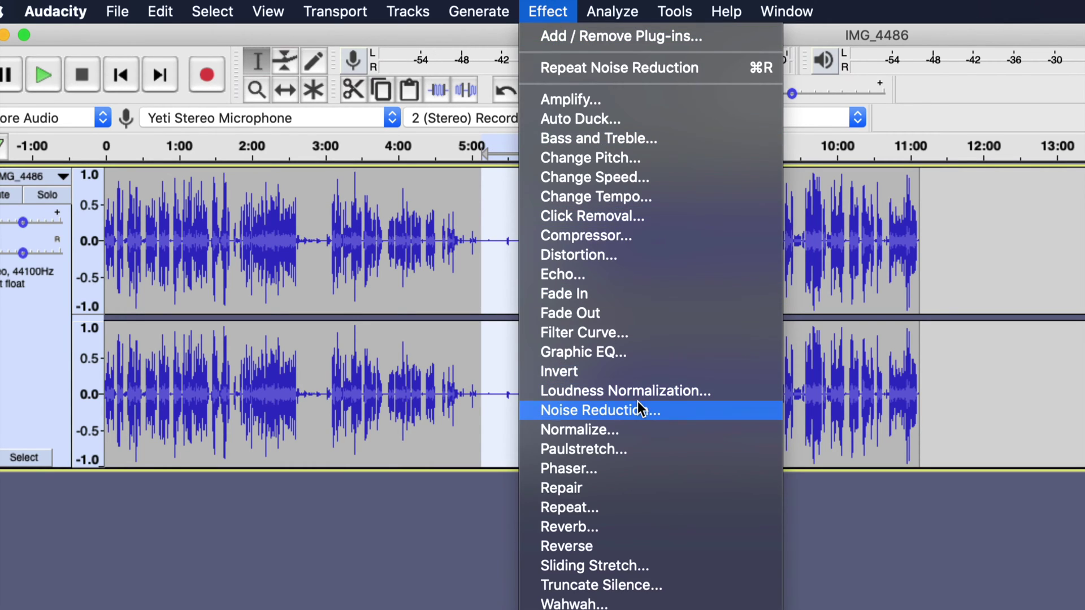
{"action": "left_click", "coordinate": [647, 415]}
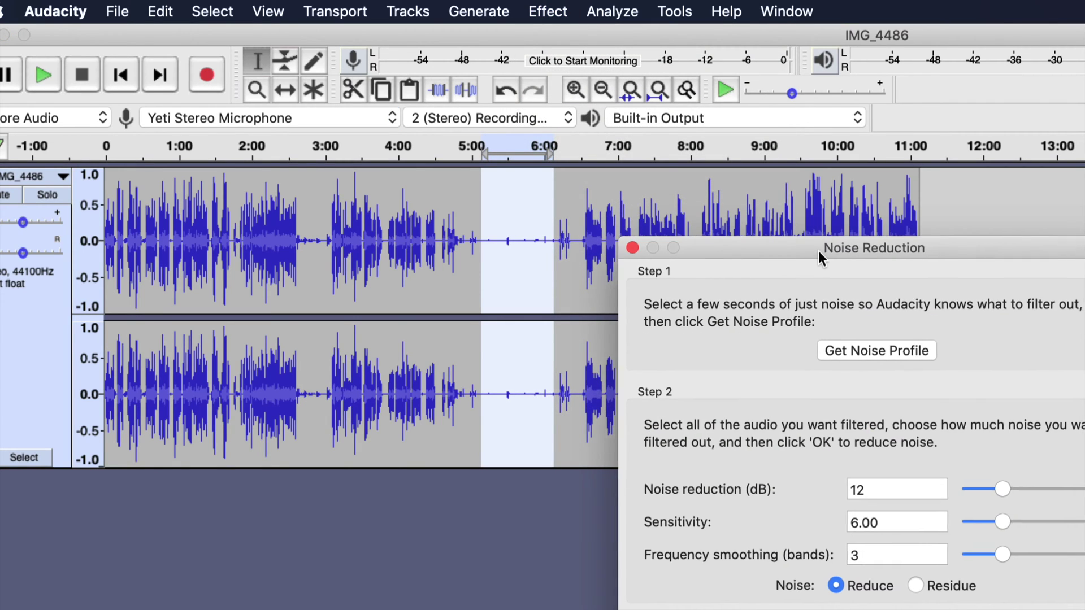
{"action": "left_click_drag", "start_coordinate": [818, 251], "coordinate": [658, 198]}
{"action": "left_click", "coordinate": [728, 293]}
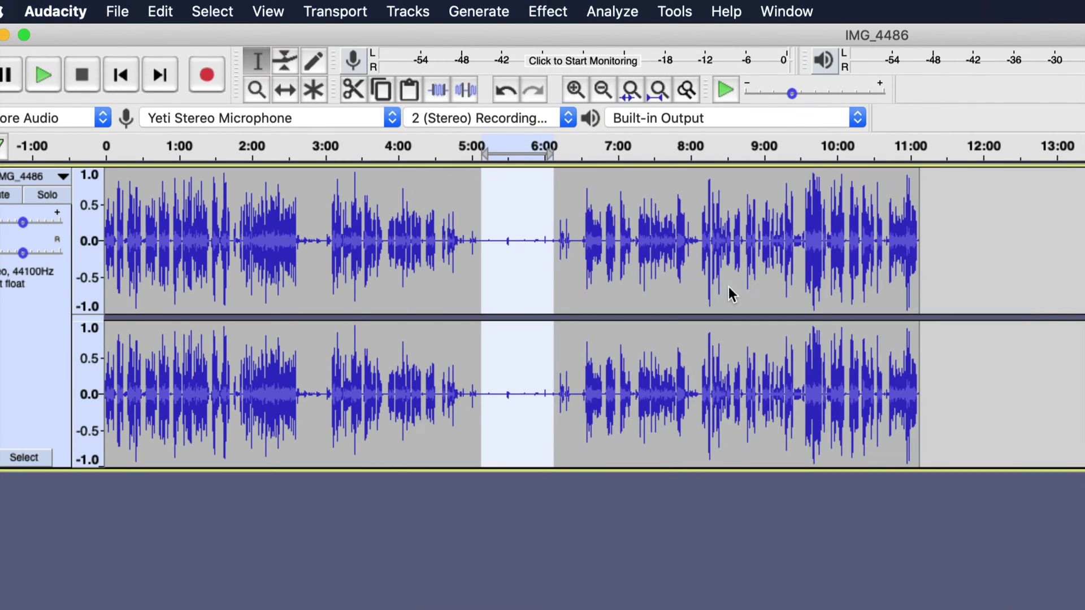
- Select the whole recording and apply noise reduction to it again
{"action": "left_click", "coordinate": [198, 9]}
{"action": "left_click", "coordinate": [216, 40]}
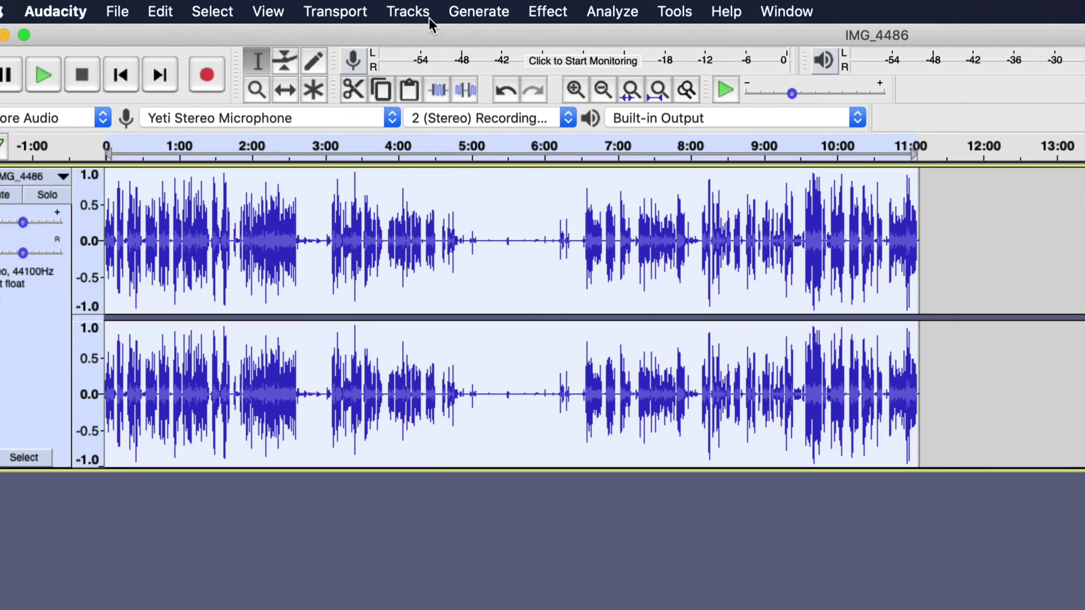
{"action": "left_click", "coordinate": [548, 11]}
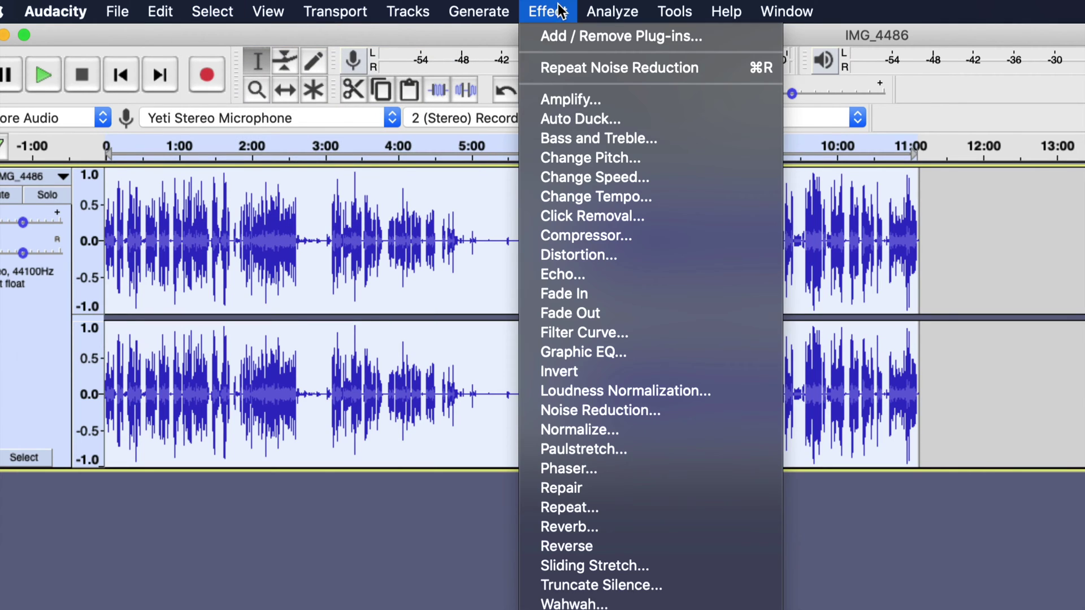
{"action": "left_click", "coordinate": [626, 412]}
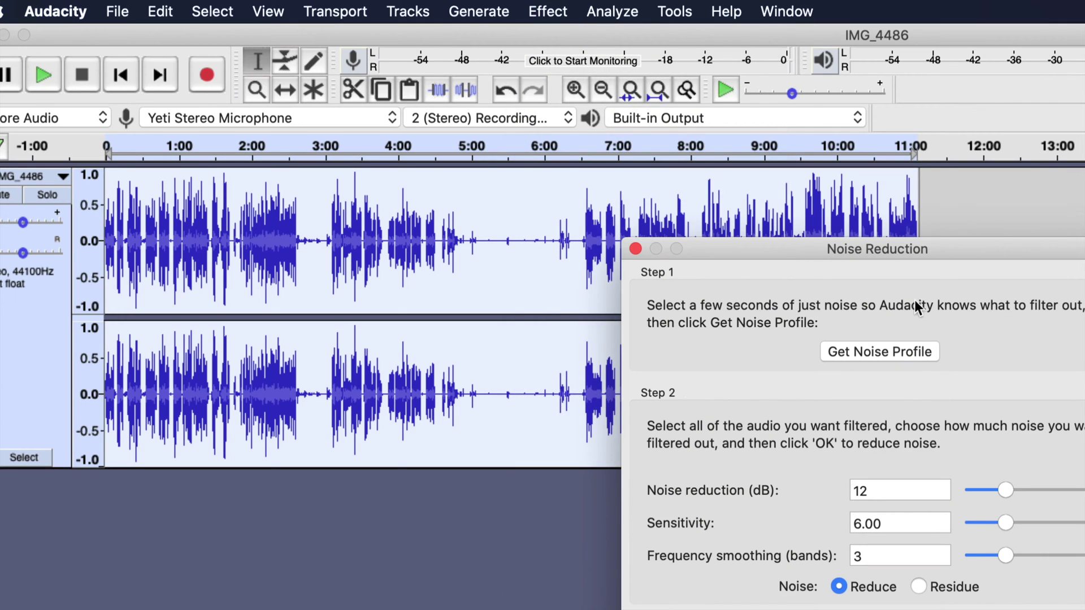
{"action": "left_click_drag", "start_coordinate": [894, 258], "coordinate": [600, 134]}
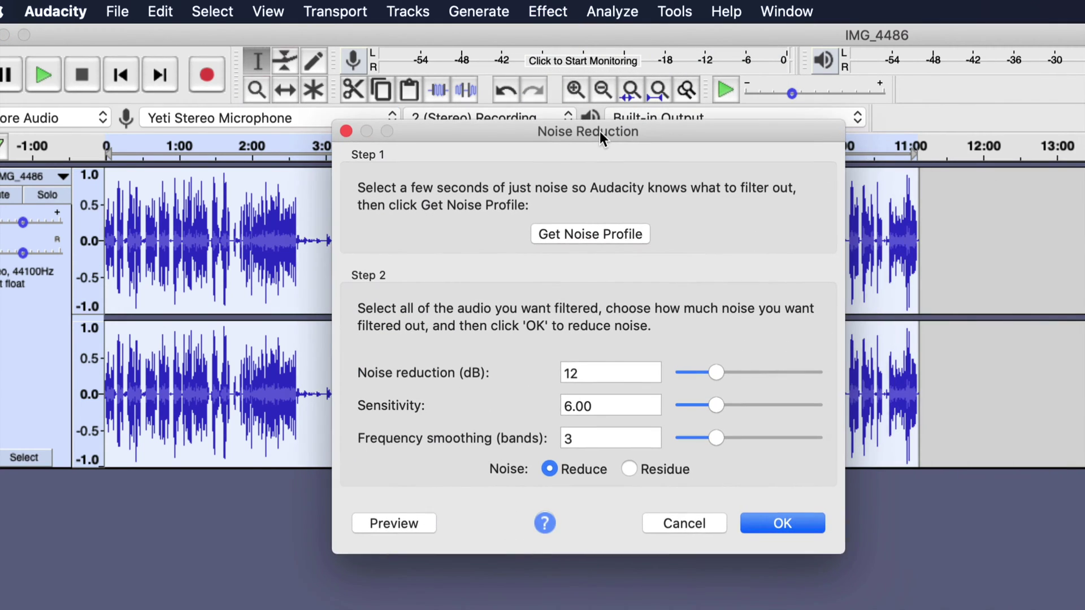
{"action": "left_click", "coordinate": [792, 514]}
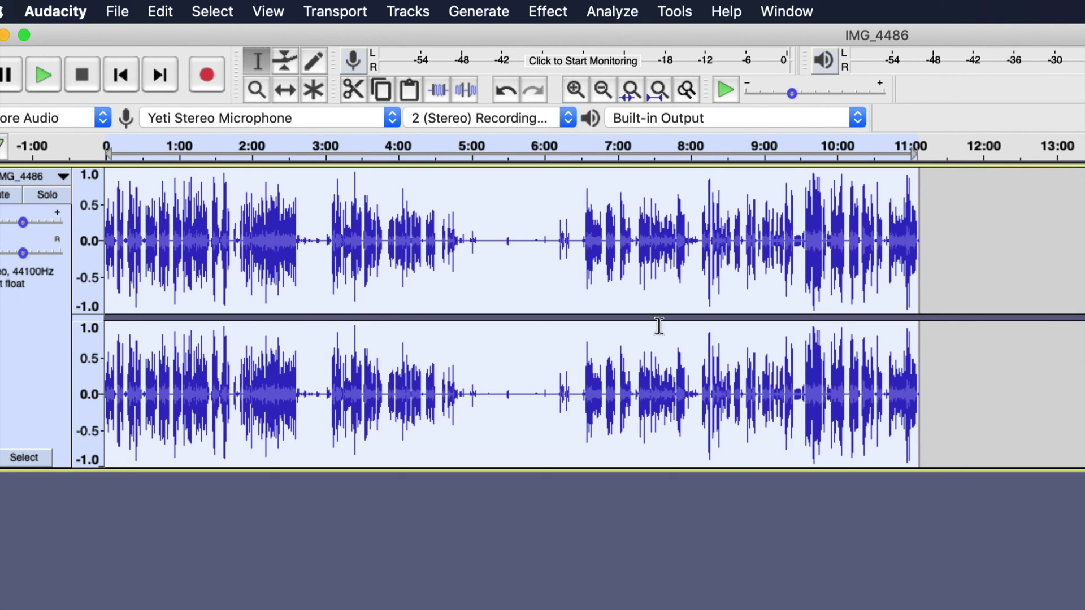
- Play the cleaned audio from about 5:30 and select the 5:33–6:00 gap
{"action": "left_click", "coordinate": [526, 206]}
{"action": "left_click", "coordinate": [491, 206]}
{"action": "key", "text": "space"}
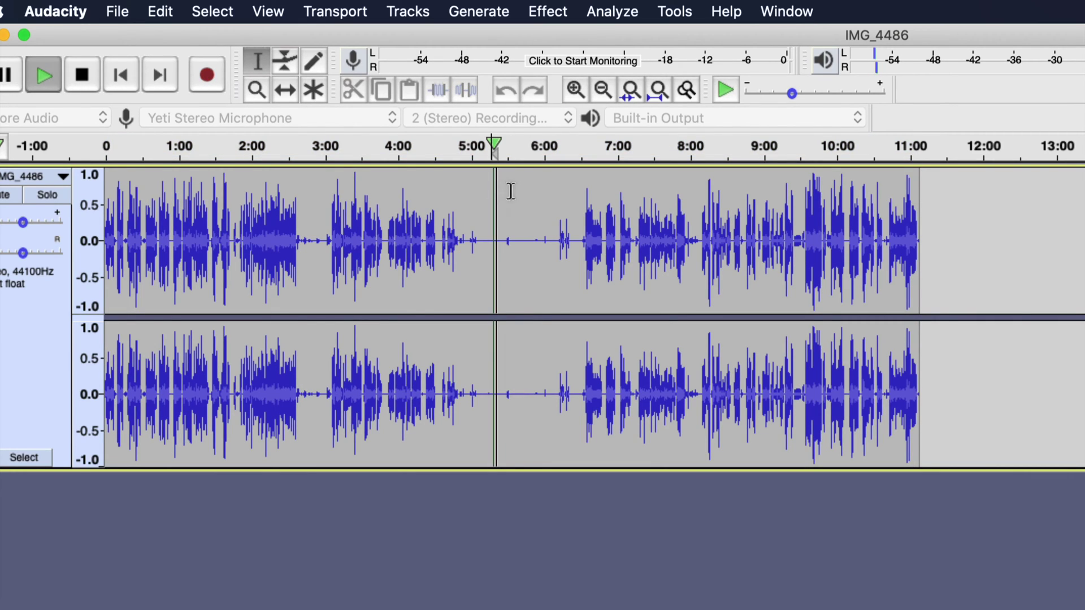
{"action": "left_click_drag", "start_coordinate": [497, 190], "coordinate": [552, 191]}
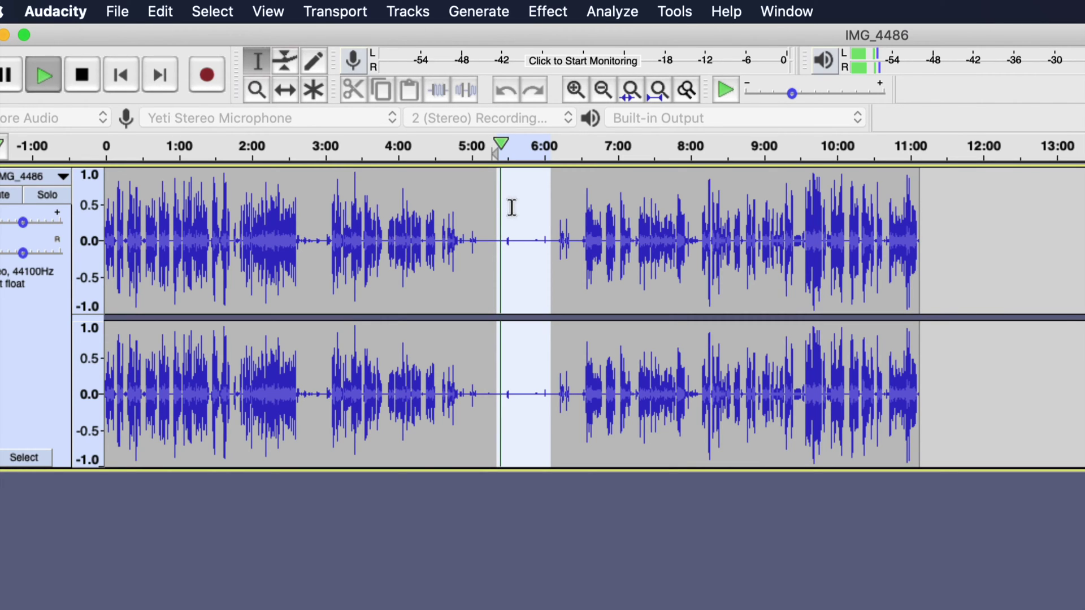
{"action": "key", "text": "space"}
- Select a short stretch just after three minutes and listen to it
{"action": "left_click", "coordinate": [334, 189]}
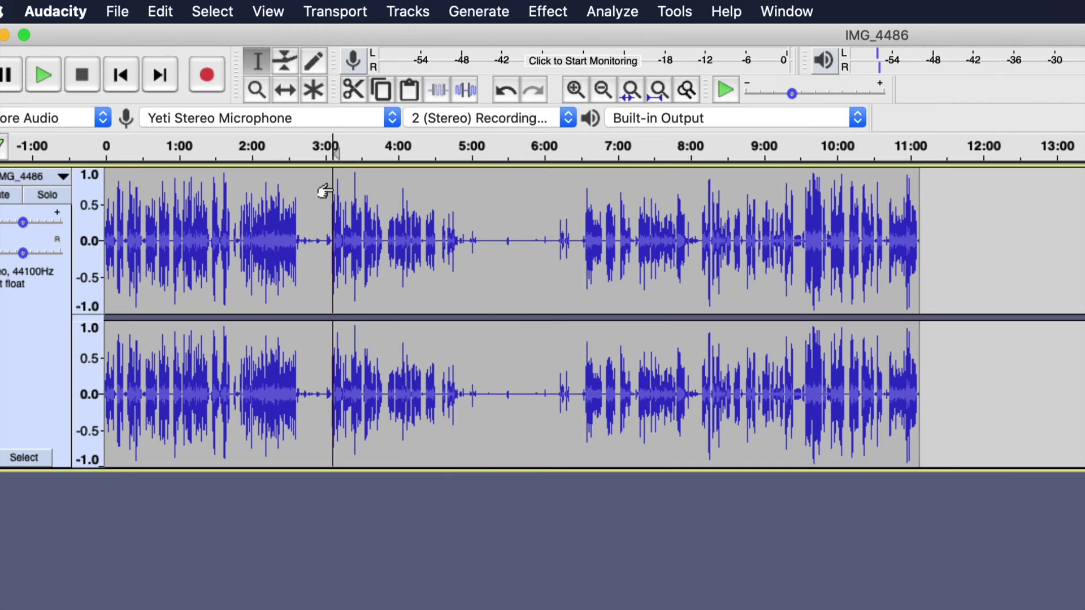
{"action": "left_click_drag", "start_coordinate": [332, 185], "coordinate": [366, 186]}
{"action": "key", "text": "space"}
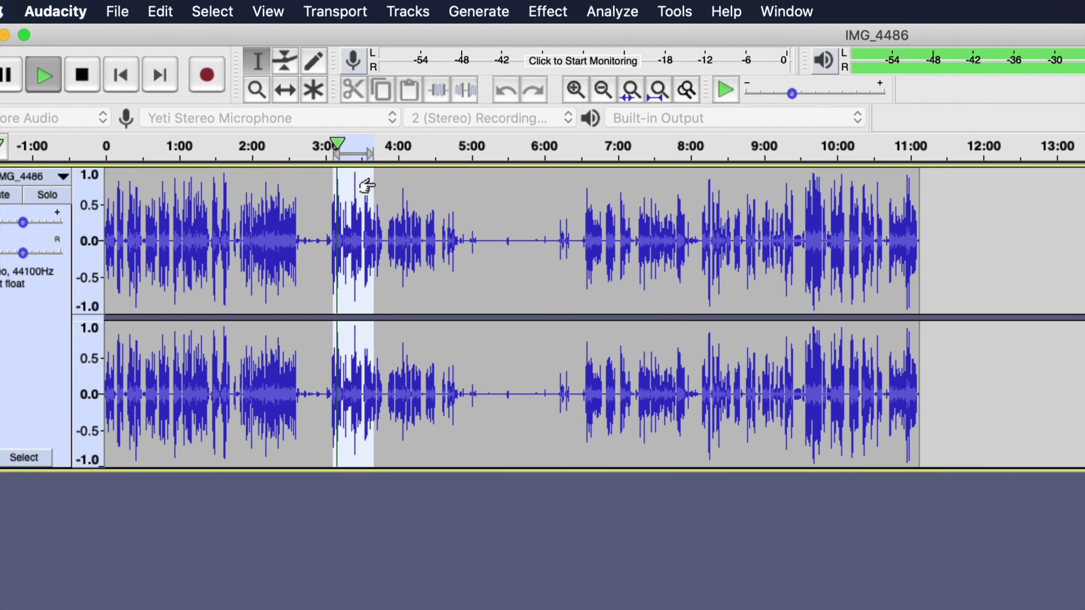
{"action": "key", "text": "space"}
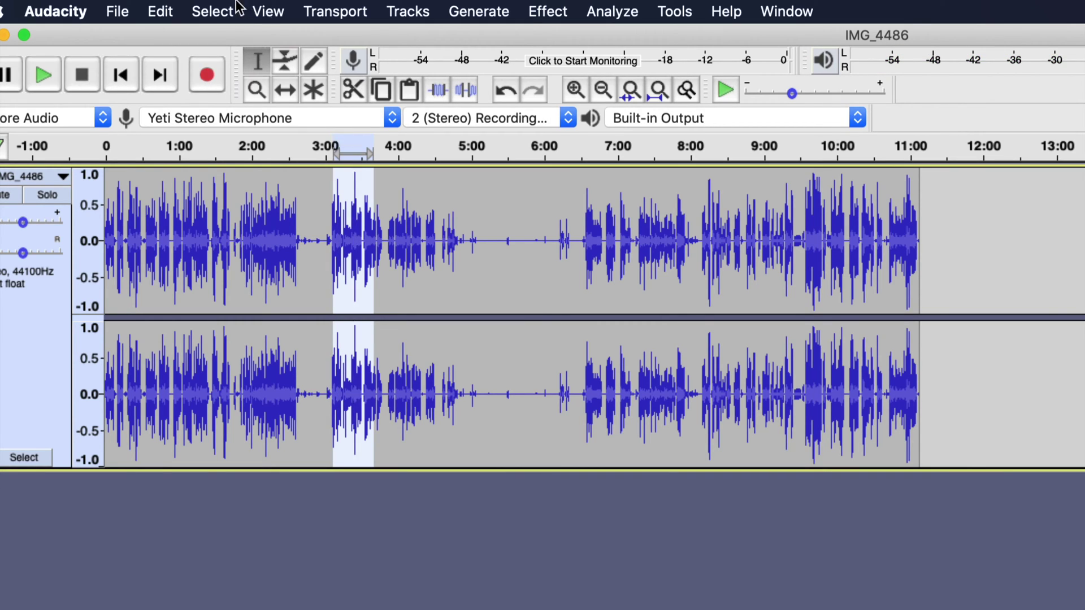
- Export the cleaned audio as IMG_4486.mp3 on the Desktop, overwriting the old file and accepting the metadata
{"action": "left_click", "coordinate": [117, 19]}
{"action": "mouse_move", "coordinate": [140, 159]}
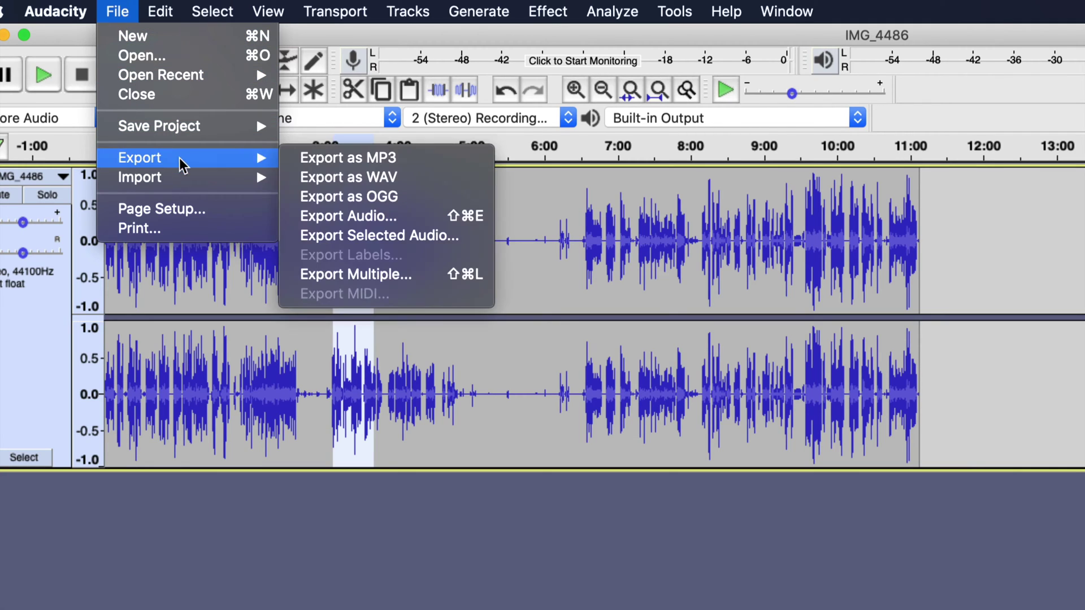
{"action": "left_click", "coordinate": [388, 155]}
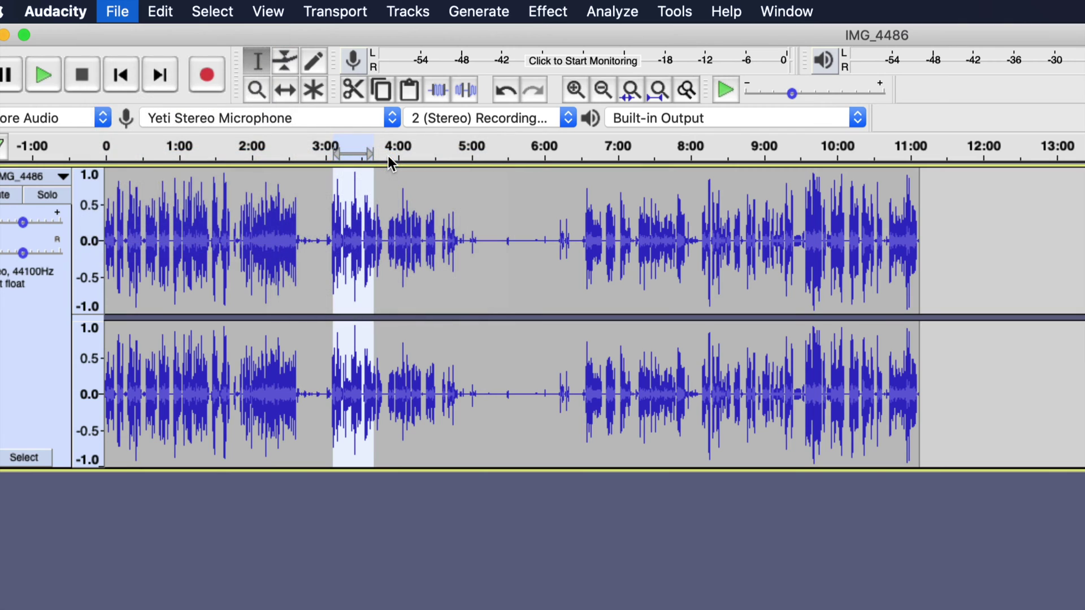
{"action": "mouse_move", "coordinate": [1036, 280]}
{"action": "left_mouse_down"}
{"action": "mouse_move", "coordinate": [281, 94]}
{"action": "mouse_move", "coordinate": [213, 94]}
{"action": "left_mouse_up"}
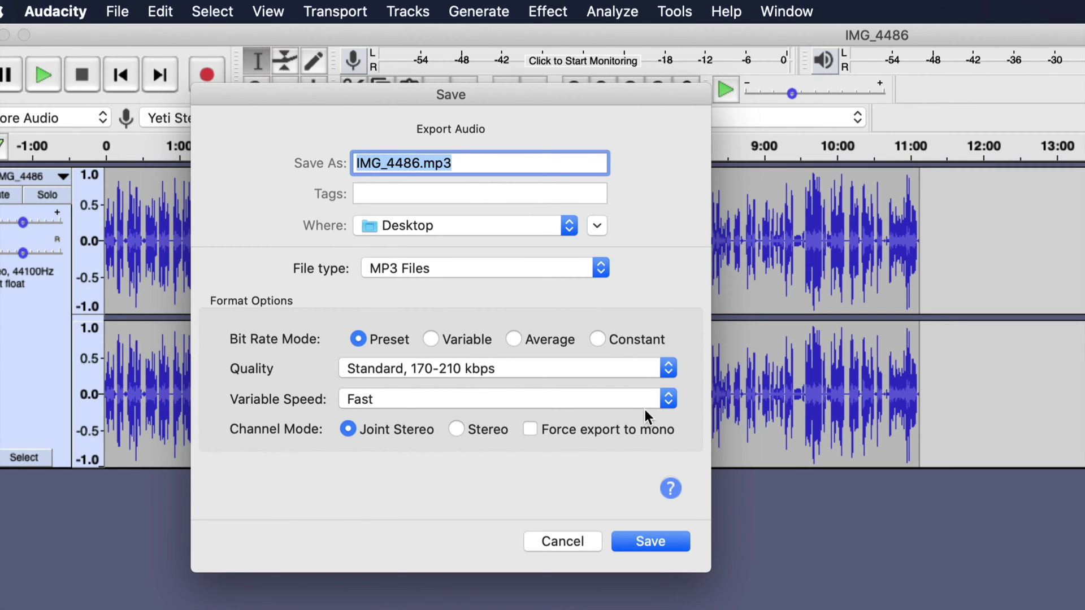
{"action": "left_click", "coordinate": [662, 542]}
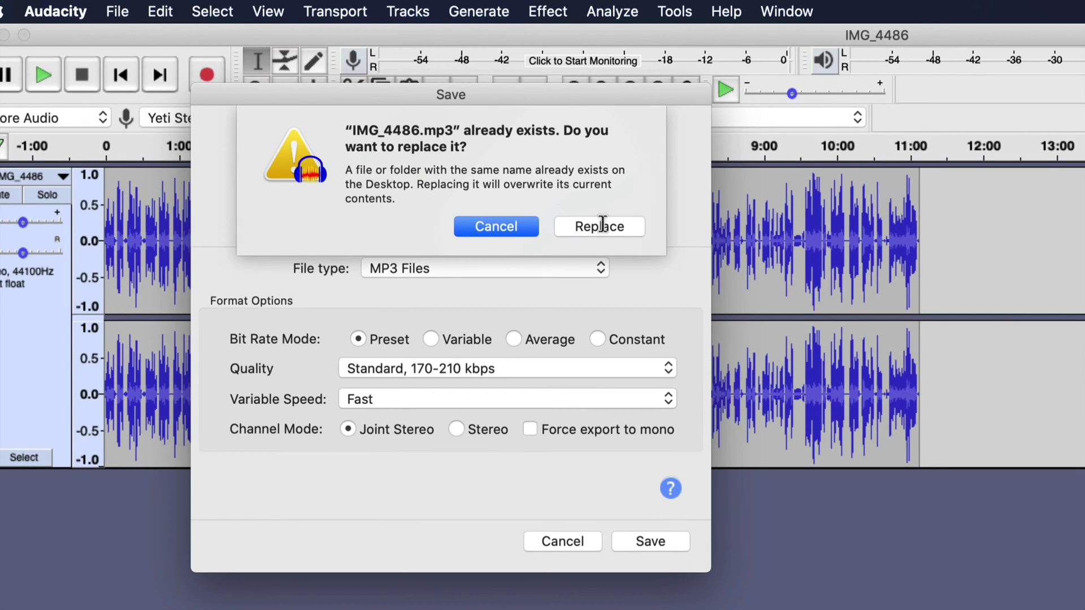
{"action": "left_click", "coordinate": [601, 225]}
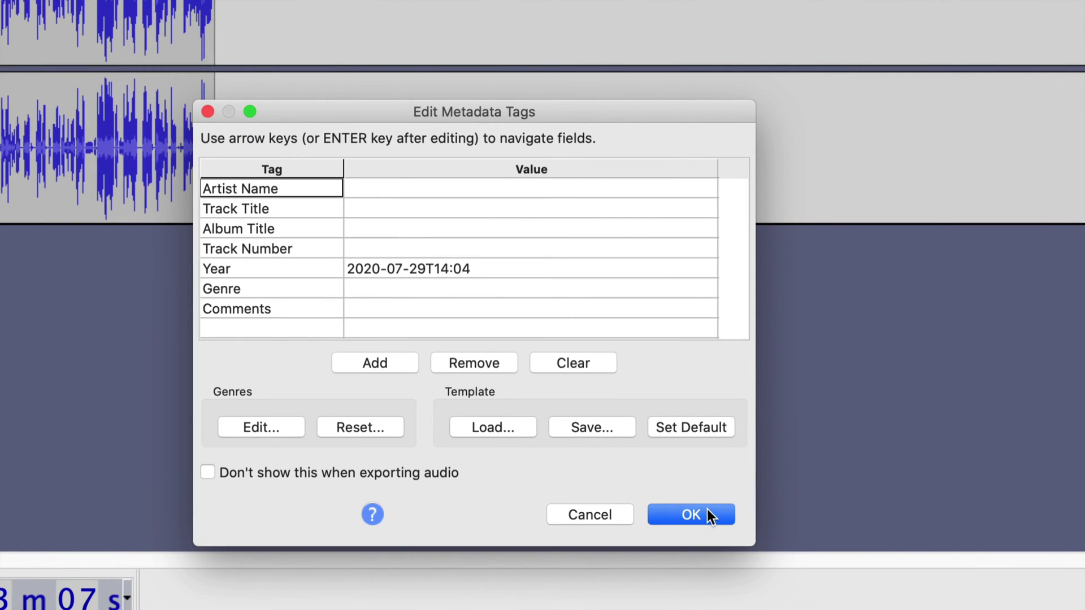
{"action": "left_click", "coordinate": [708, 515]}
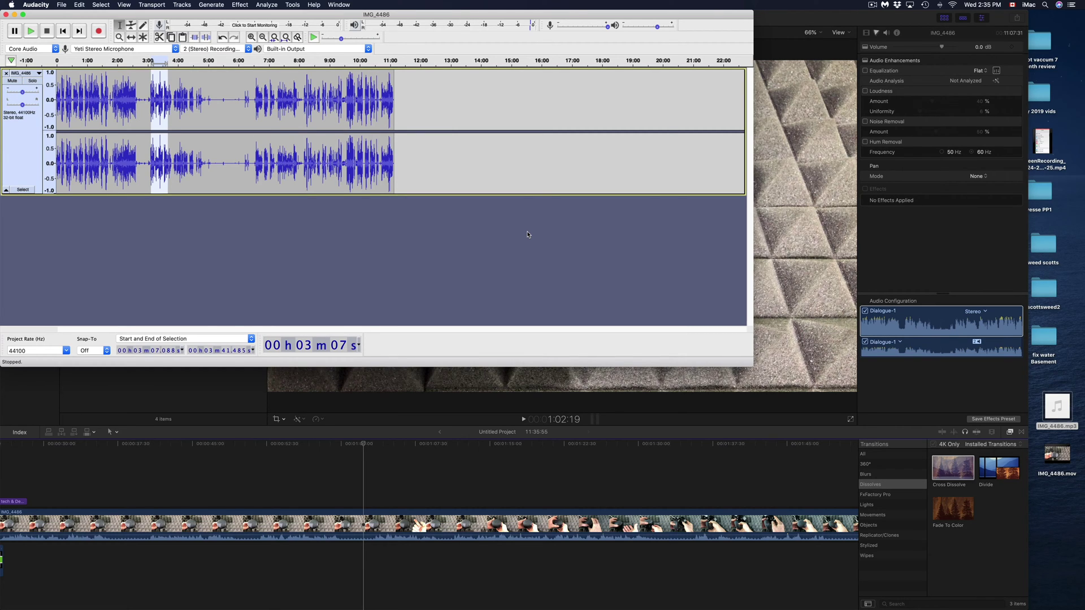
- Close the Audacity project without saving and drag IMG_4486.mp3 from the Desktop toward Final Cut Pro
{"action": "left_click_drag", "start_coordinate": [45, 17], "coordinate": [288, 37]}
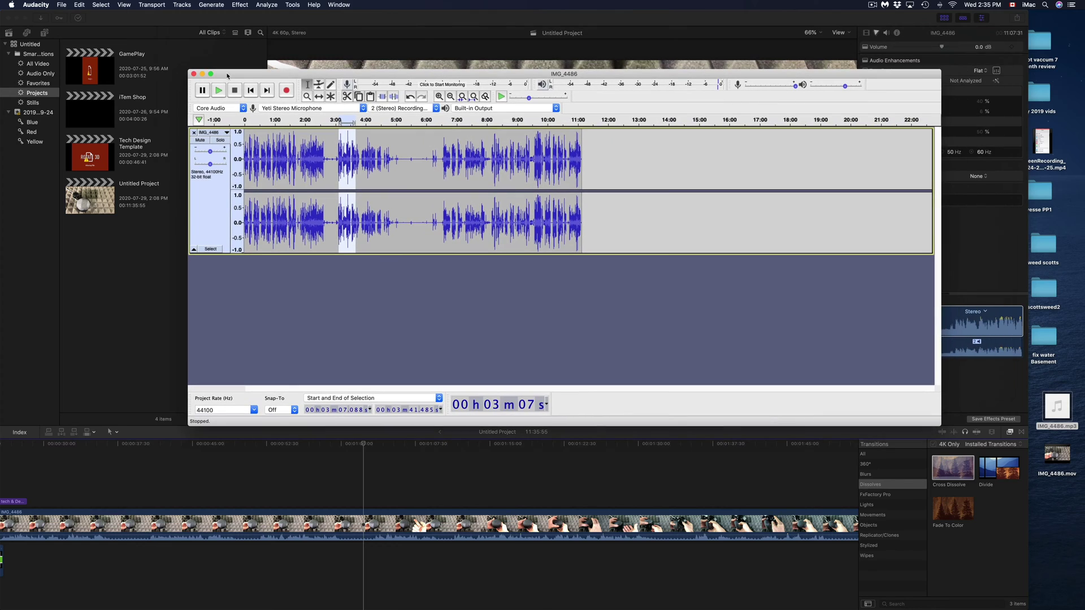
{"action": "left_click", "coordinate": [194, 74]}
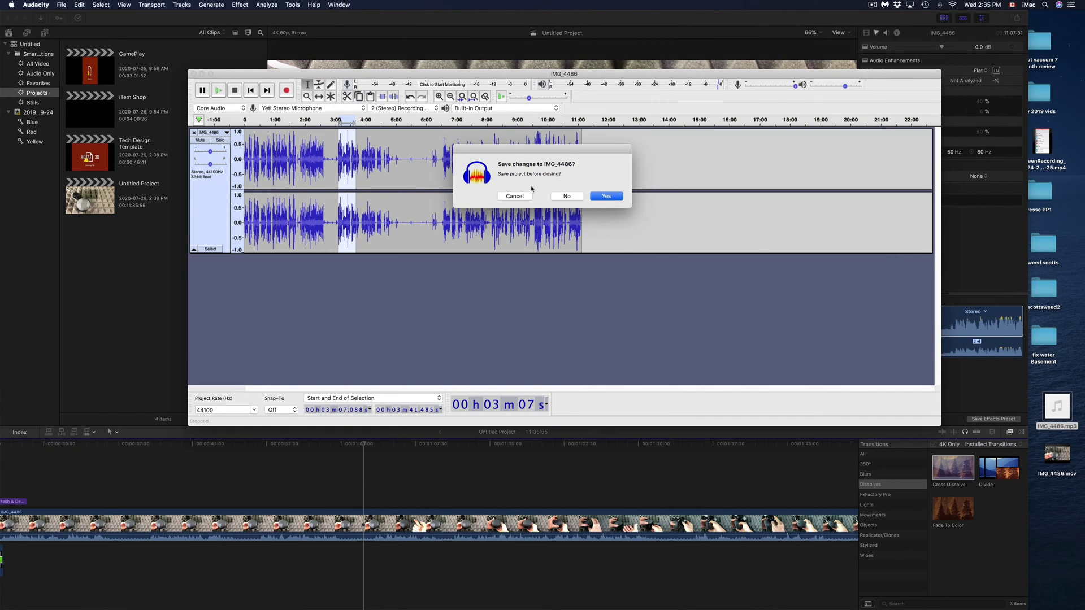
{"action": "left_click", "coordinate": [570, 196]}
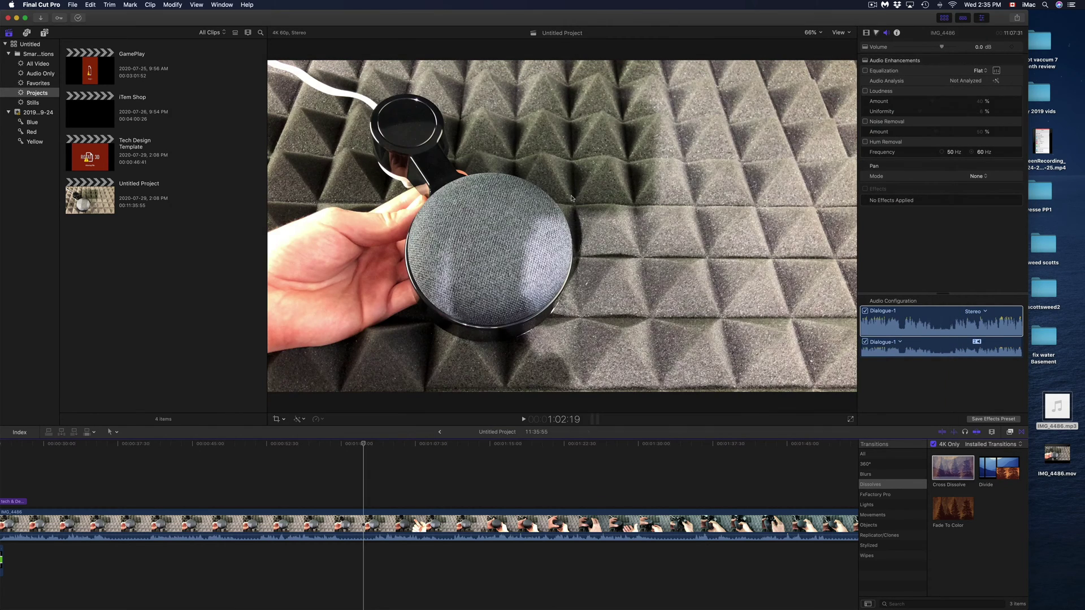
{"action": "left_click", "coordinate": [1059, 407]}
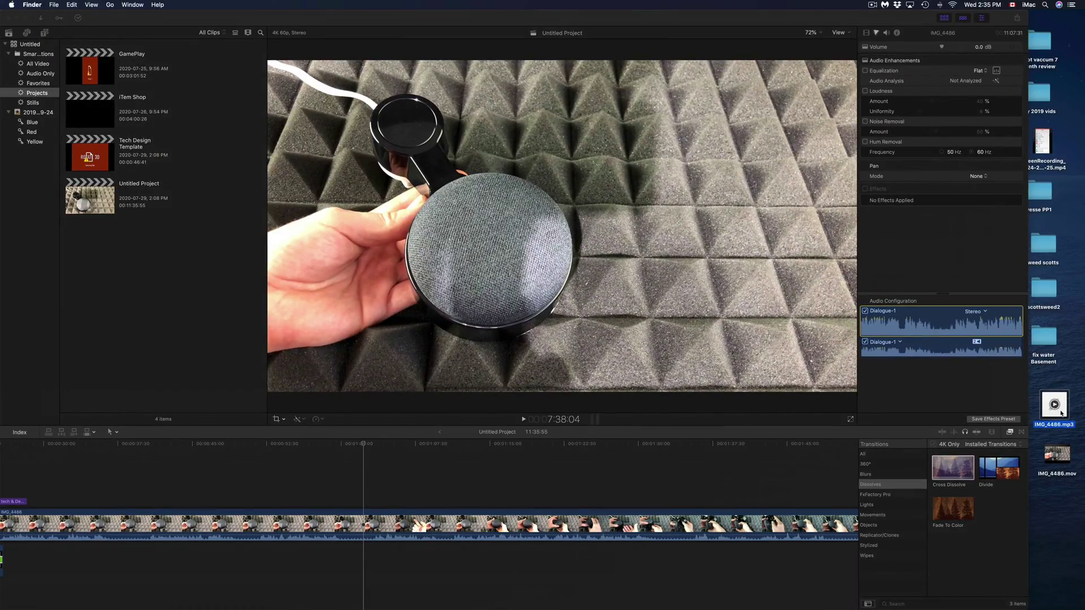
{"action": "left_click_drag", "start_coordinate": [1059, 411], "coordinate": [76, 550]}
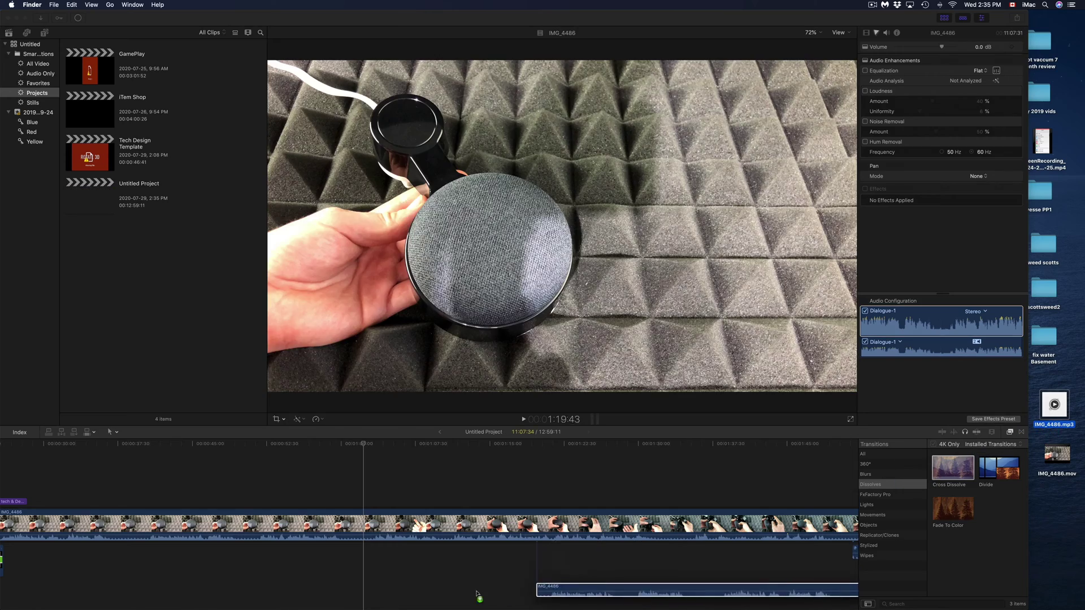
- Drop IMG_4486.mp3 below the video, delete the green and pink clips, and align the audio to the start
{"action": "left_click_drag", "start_coordinate": [875, 524], "coordinate": [337, 568]}
{"action": "left_click", "coordinate": [241, 561]}
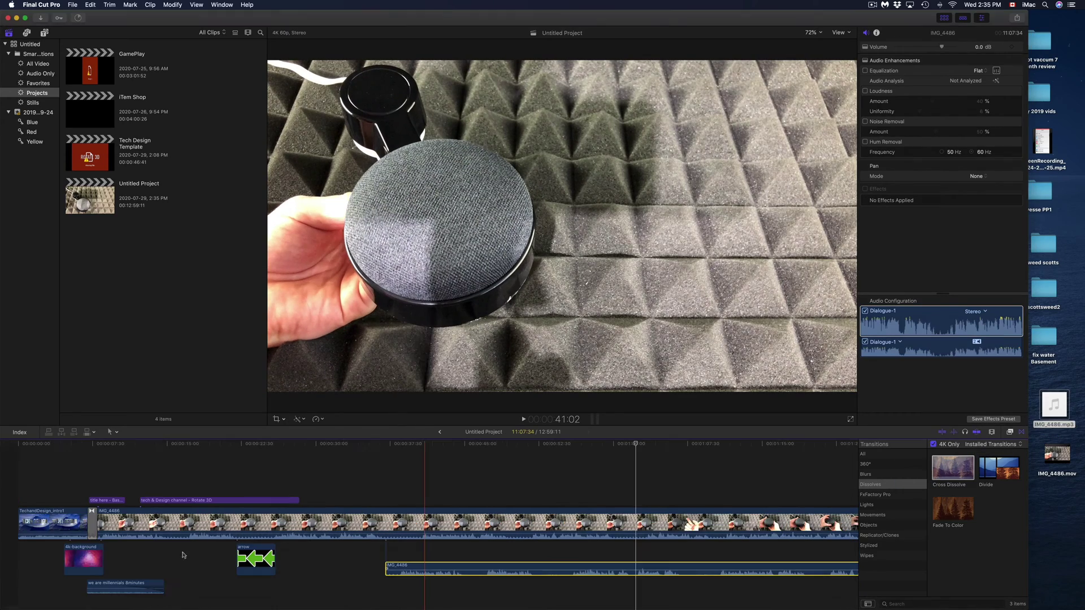
{"action": "key", "text": "Delete"}
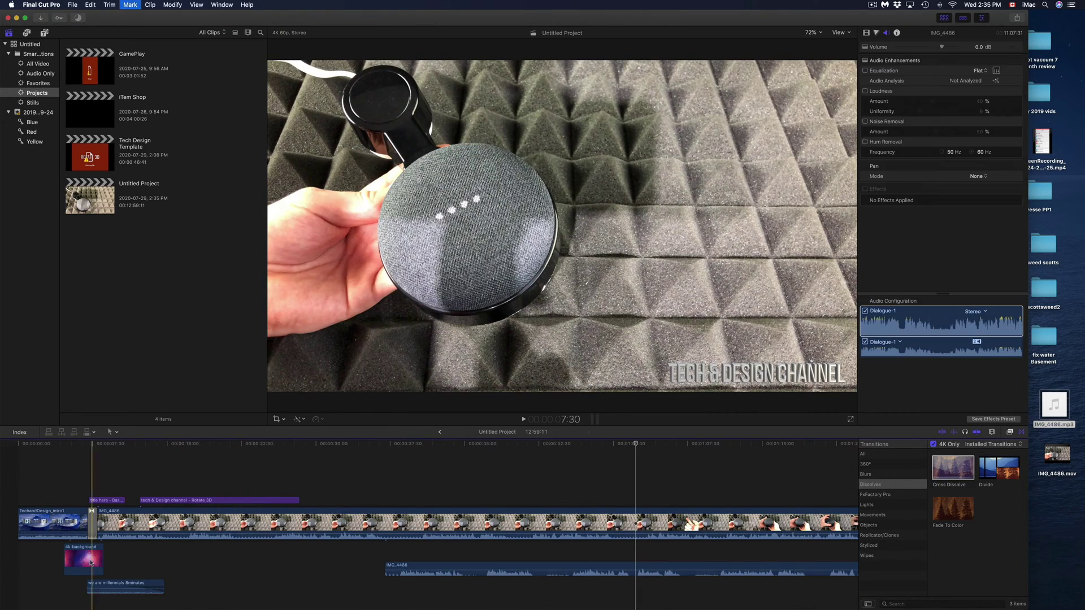
{"action": "left_click", "coordinate": [93, 557]}
{"action": "key", "text": "Delete"}
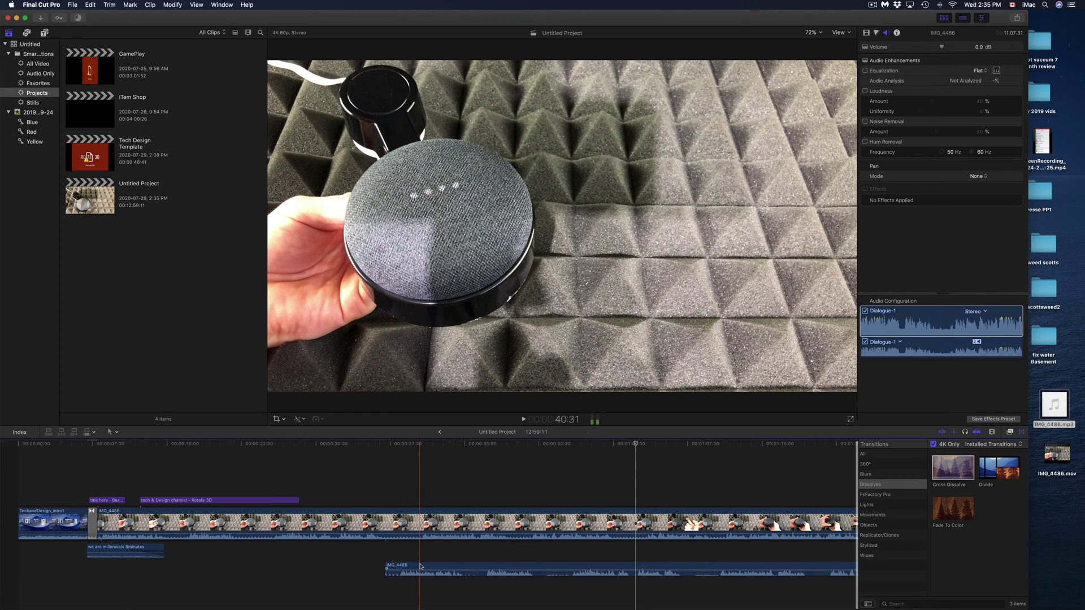
{"action": "left_click_drag", "start_coordinate": [399, 570], "coordinate": [100, 570]}
- Play back the project to check the MP3's sync with the IMG_4486 video
{"action": "key", "text": "XF86AudioLowerVolume"}
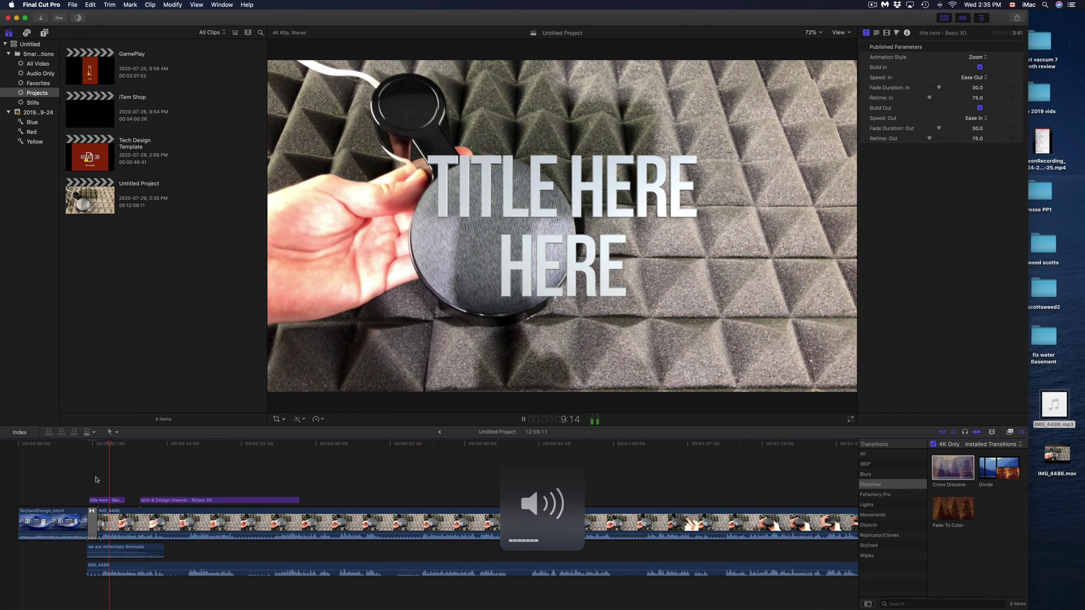
{"action": "key", "text": "space"}
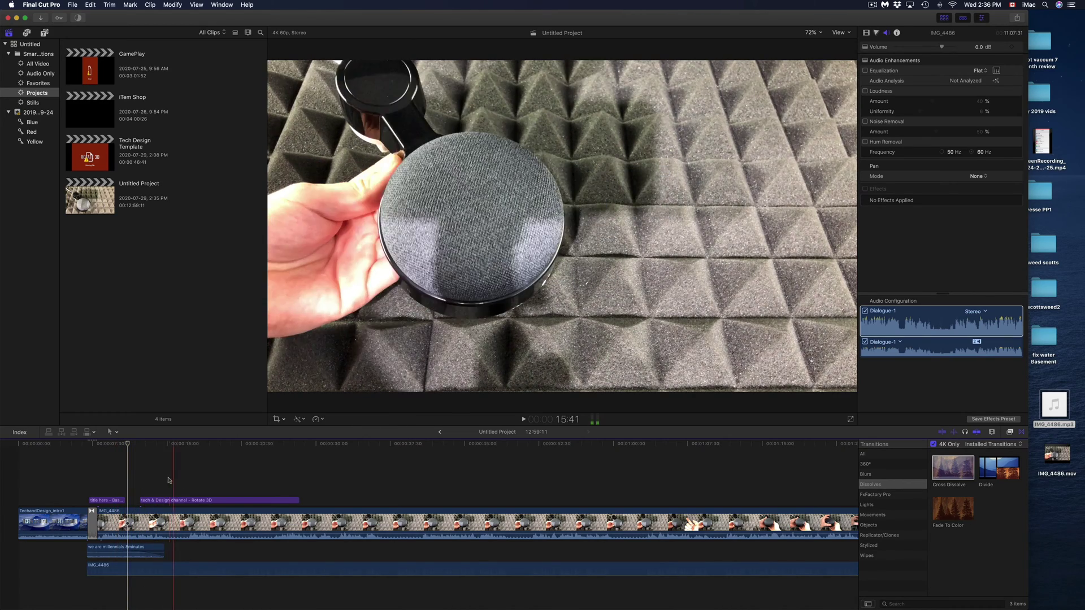
{"action": "left_click", "coordinate": [240, 476]}
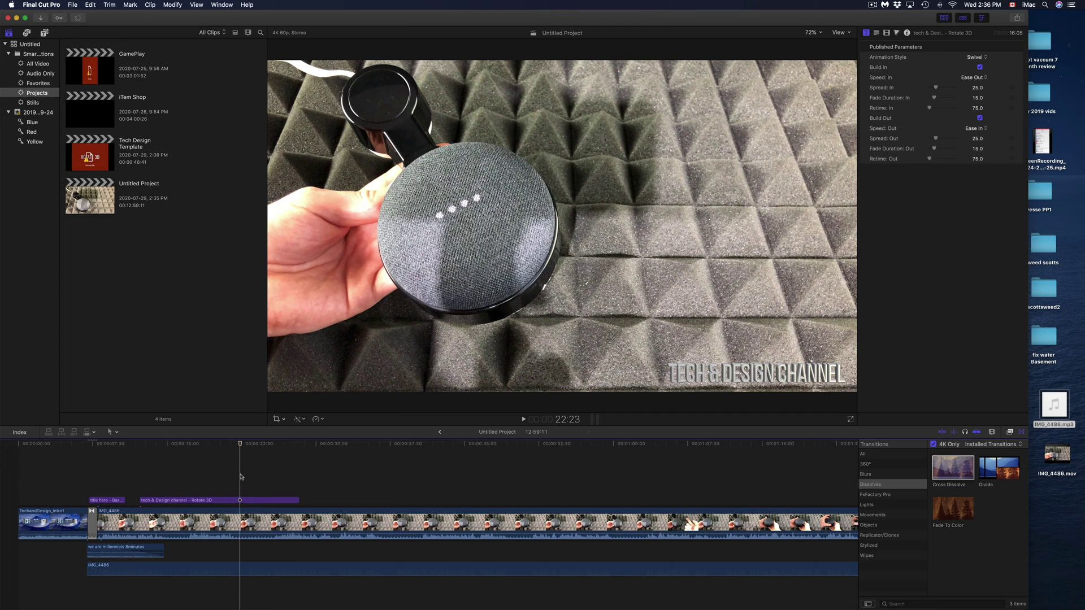
{"action": "key", "text": "space"}
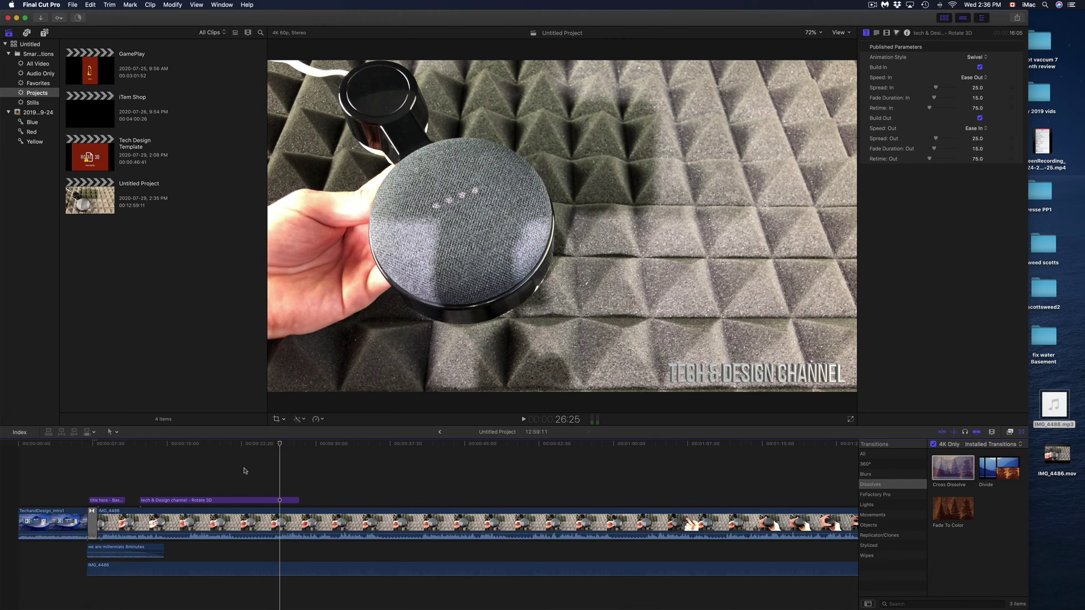
{"action": "left_click", "coordinate": [244, 475]}
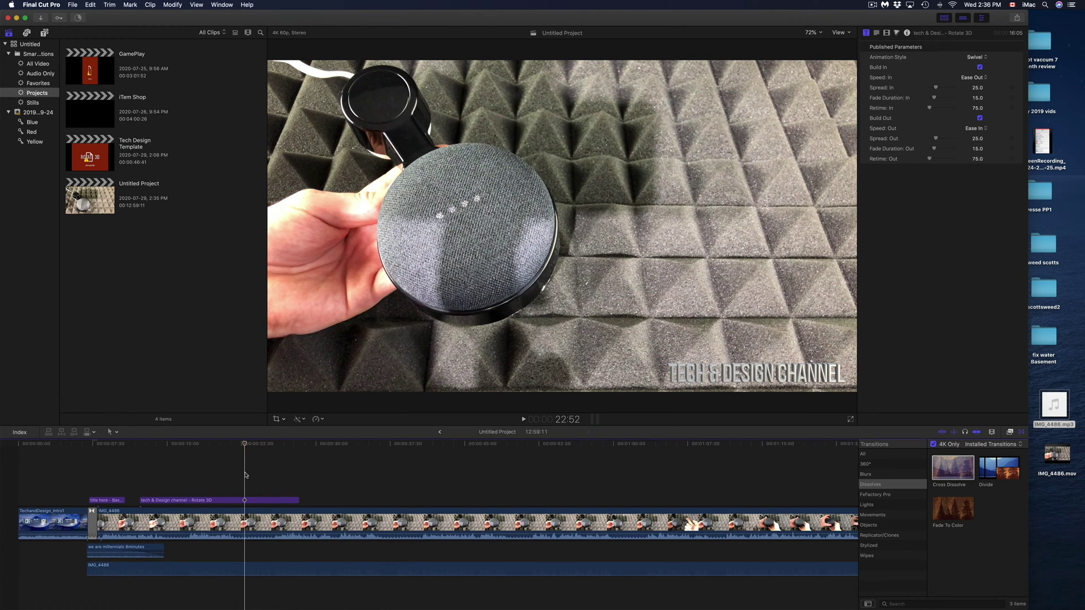
{"action": "left_click", "coordinate": [220, 533]}
{"action": "left_click", "coordinate": [127, 475]}
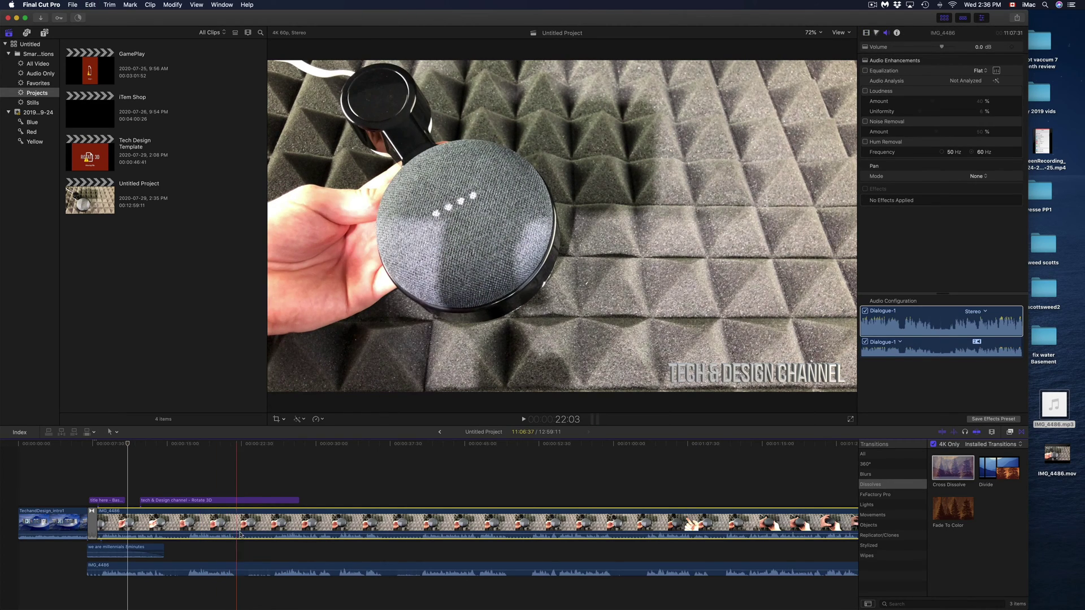
- Drop the IMG_4486 clip's volume line to about -23 dB, undoing two earlier volume attempts
{"action": "left_click_drag", "start_coordinate": [240, 519], "coordinate": [240, 548]}
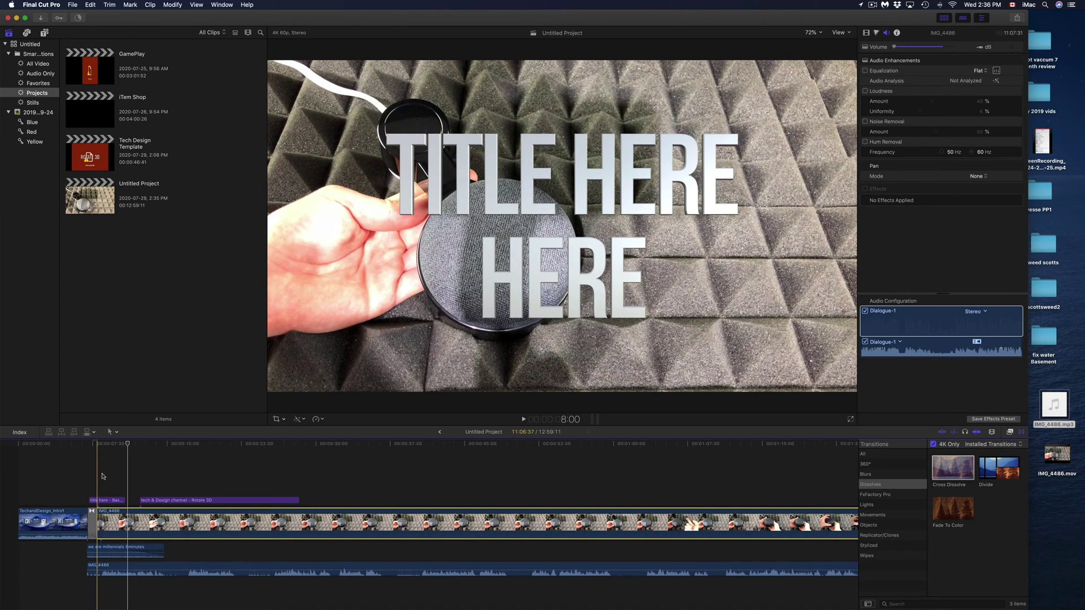
{"action": "key", "text": "super+z"}
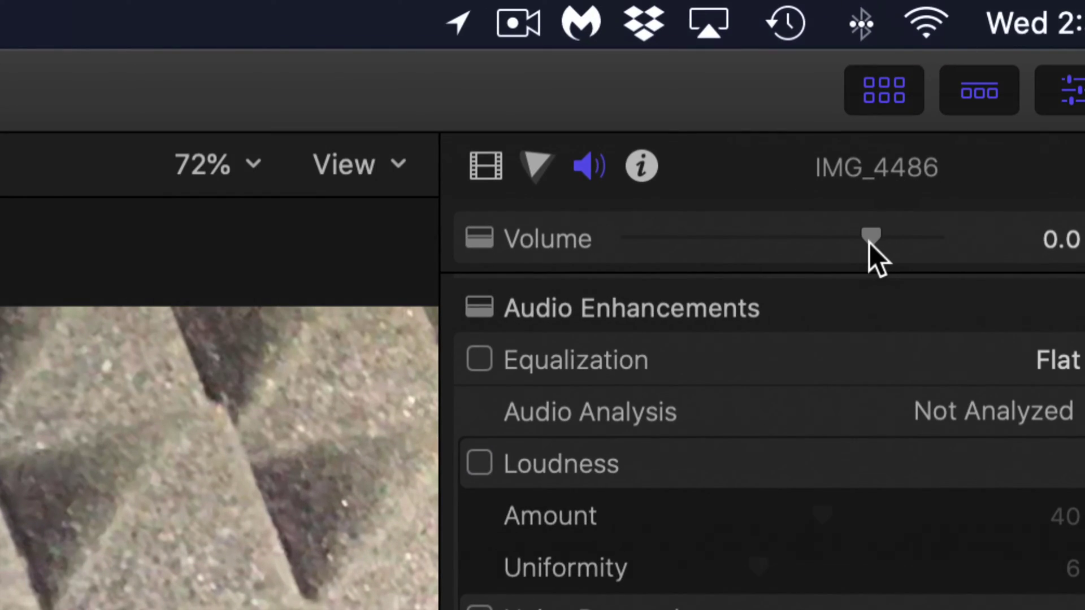
{"action": "mouse_move", "coordinate": [869, 241]}
{"action": "left_mouse_down"}
{"action": "mouse_move", "coordinate": [713, 242]}
{"action": "mouse_move", "coordinate": [591, 260]}
{"action": "left_mouse_up"}
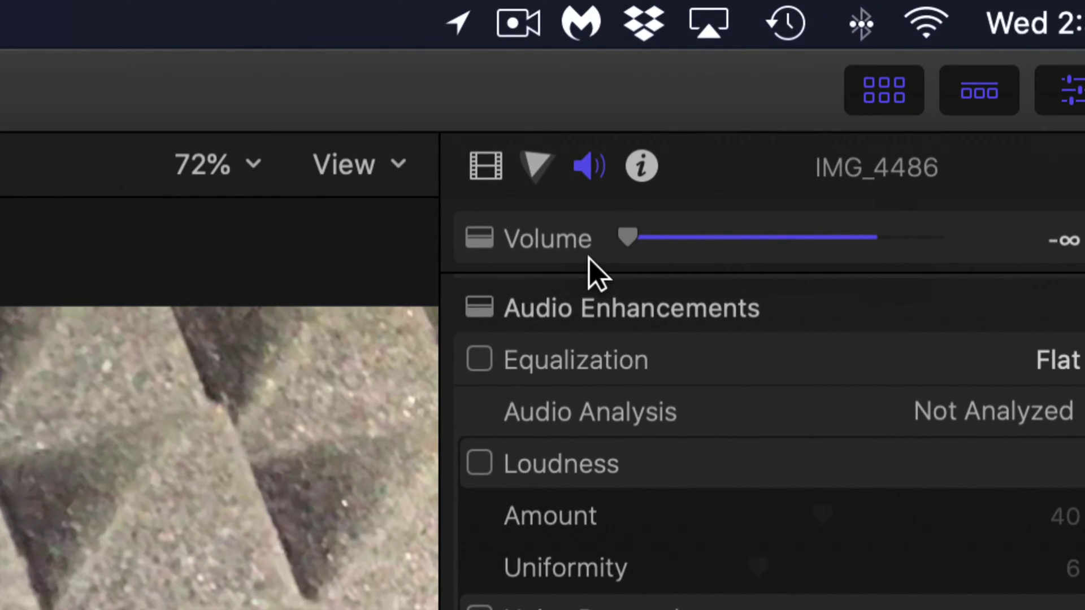
{"action": "key", "text": "super+z"}
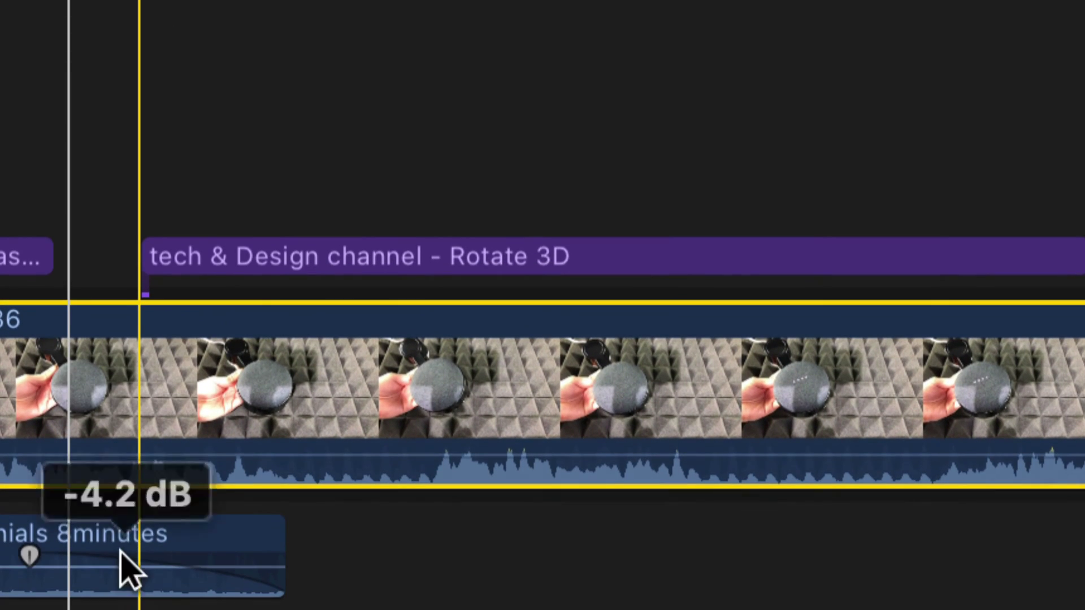
{"action": "left_click_drag", "start_coordinate": [126, 455], "coordinate": [133, 492]}
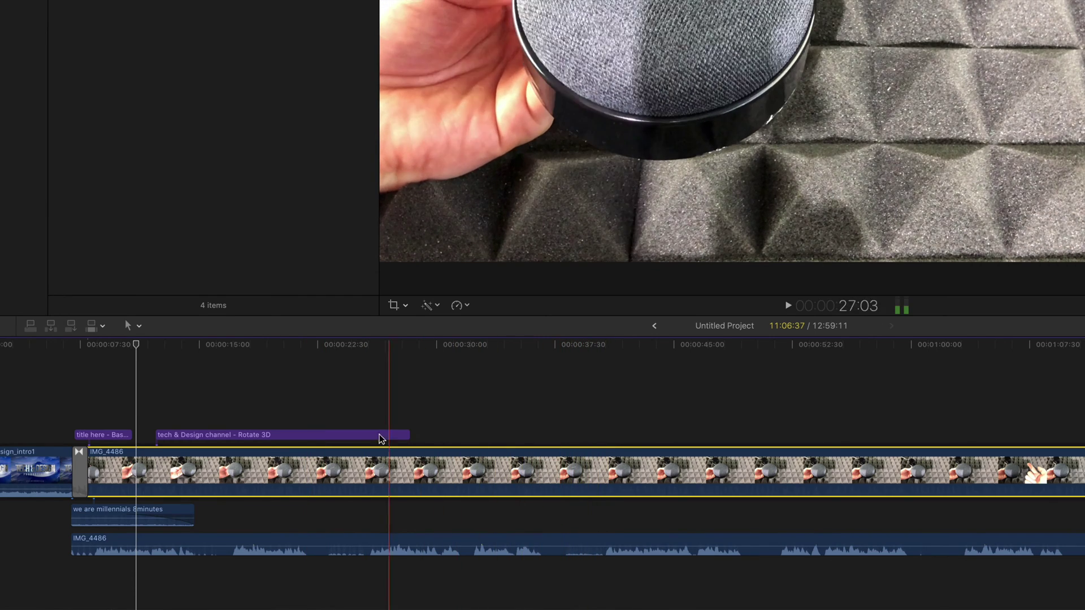
{"action": "left_click", "coordinate": [309, 416]}
{"action": "key", "text": "space"}
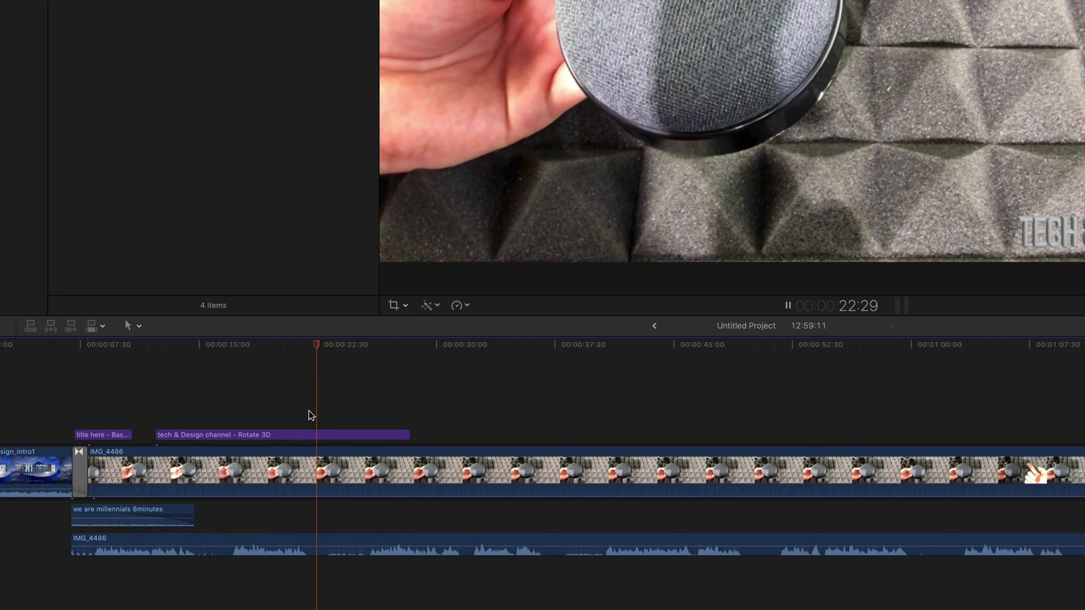
{"action": "key", "text": "XF86AudioRaiseVolume"}
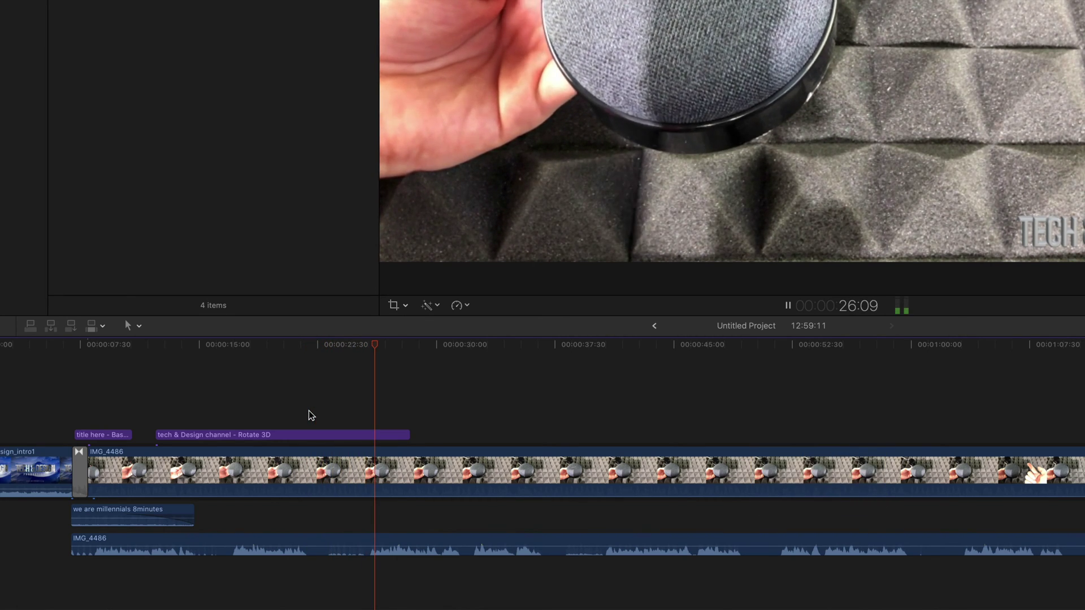
{"action": "key", "text": "space"}
{"action": "key", "text": "XF86AudioLowerVolume"}
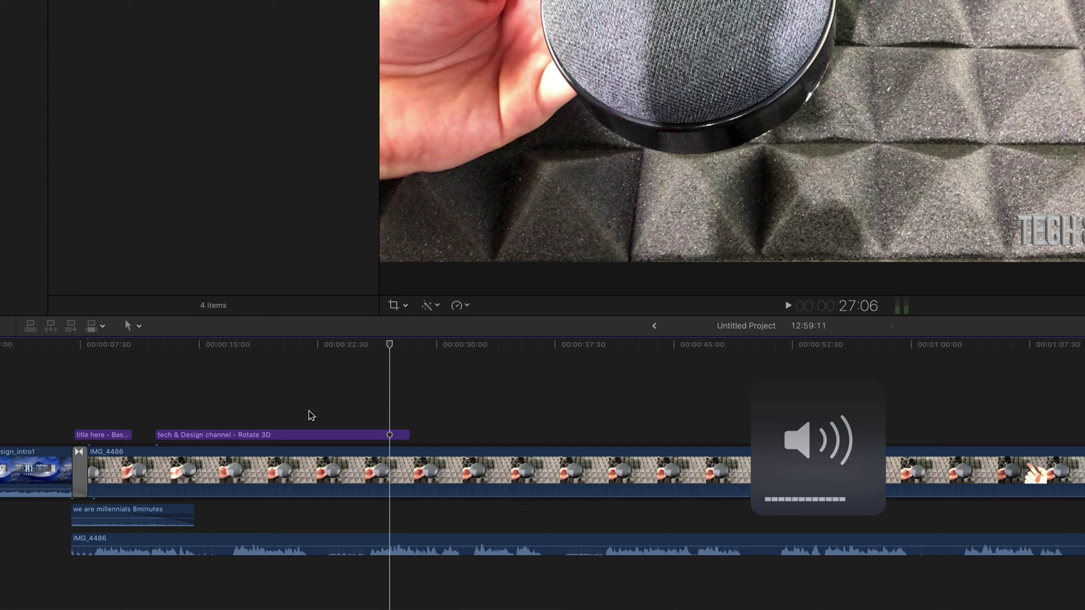